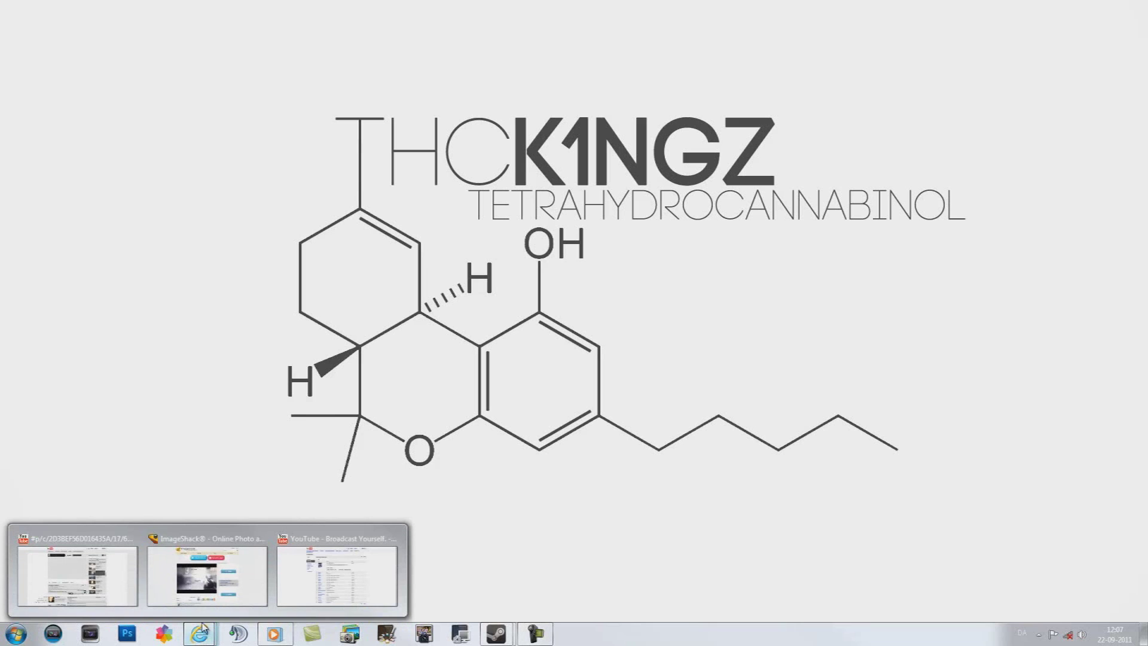
Start playing the 'yoyoyo im home!(:' video on the YouTube channel.
left_click(127, 568)
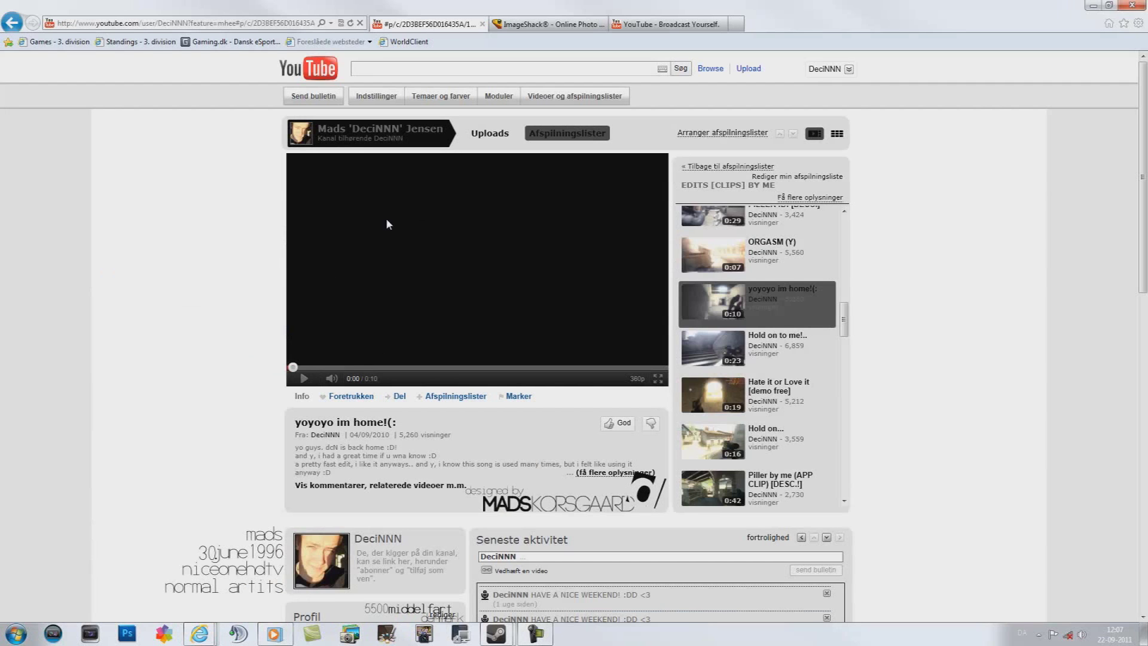
left_click_drag(398, 423, 294, 422)
left_click(285, 406)
left_click(302, 378)
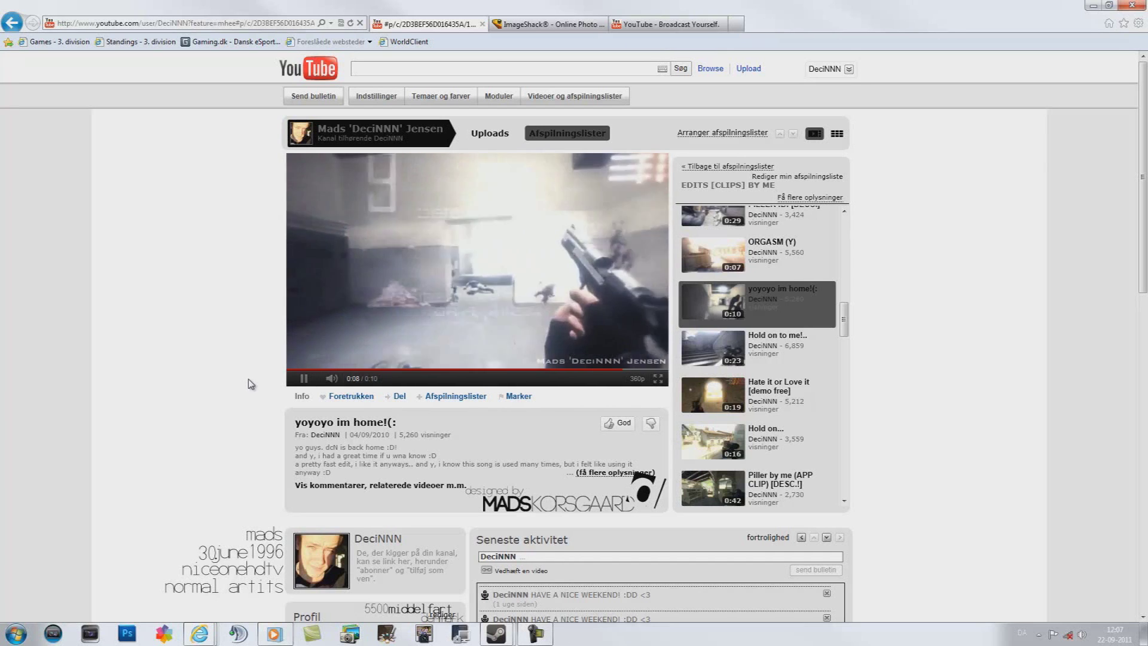
Pause the video at 0:08, scrub back to 0:06 and forward again, then view the messages inbox.
left_click(304, 378)
left_click_drag(482, 367, 553, 369)
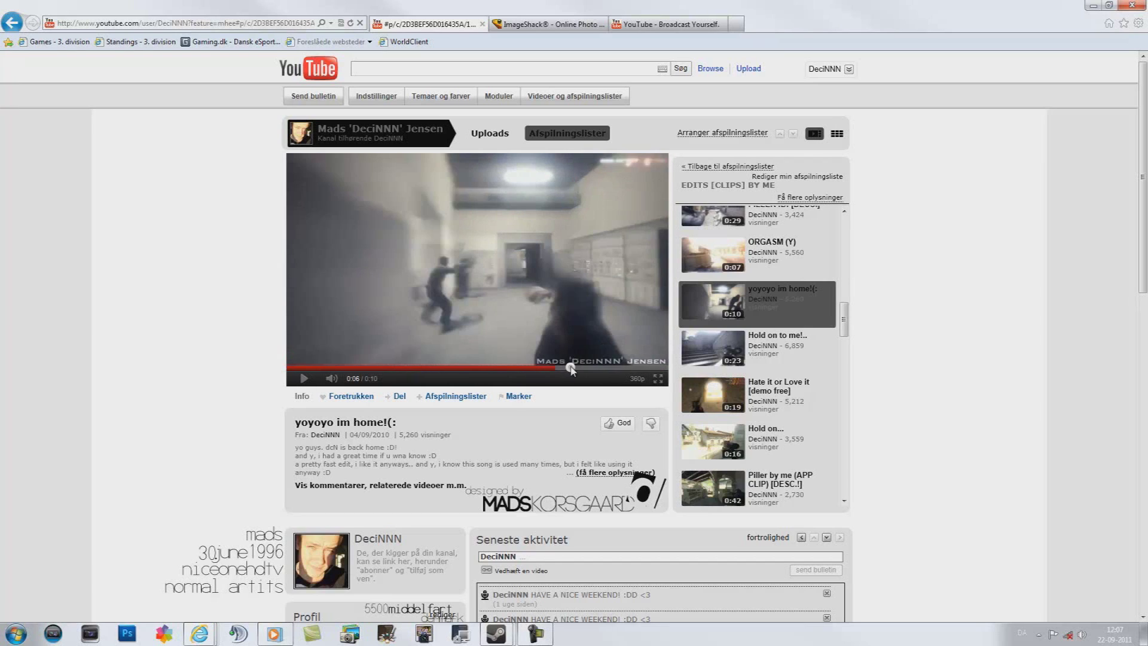
left_click_drag(570, 368, 594, 370)
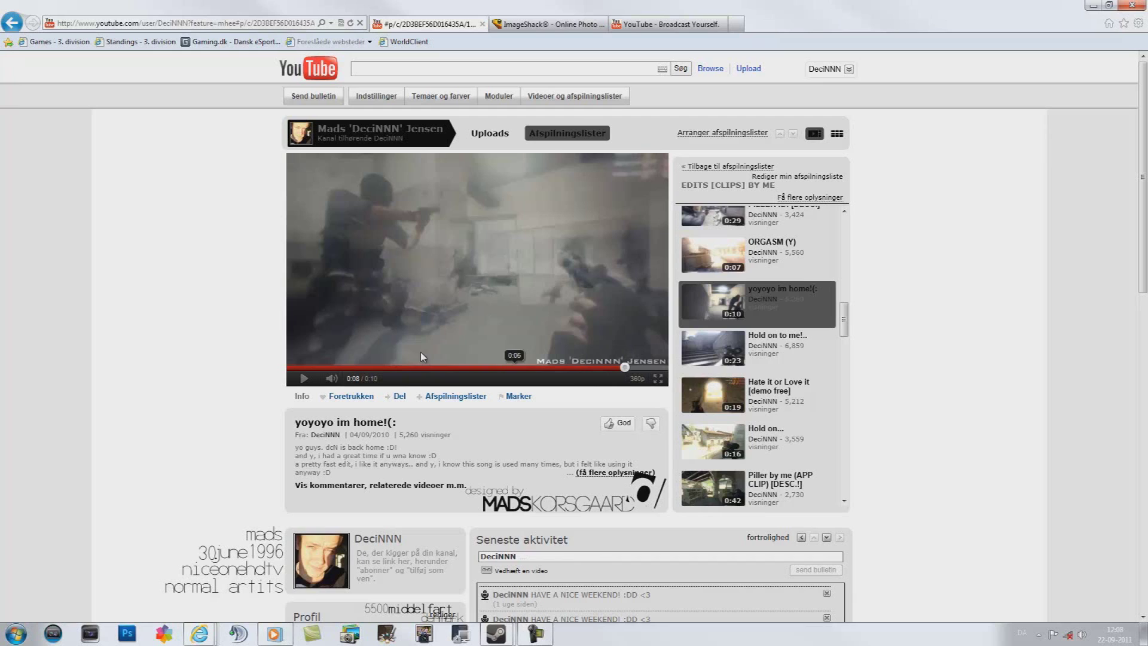
left_click(644, 20)
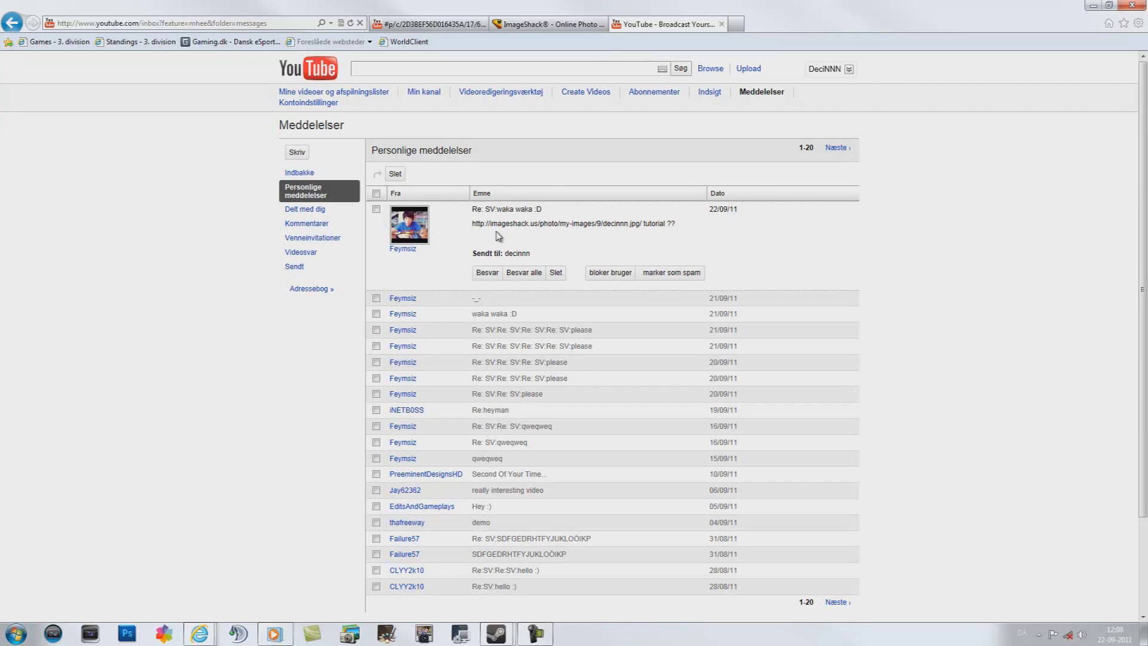
View the ImageShack tutorial-request image, then search for and open the numbers overlay folder.
key("ctrl+shift+Tab")
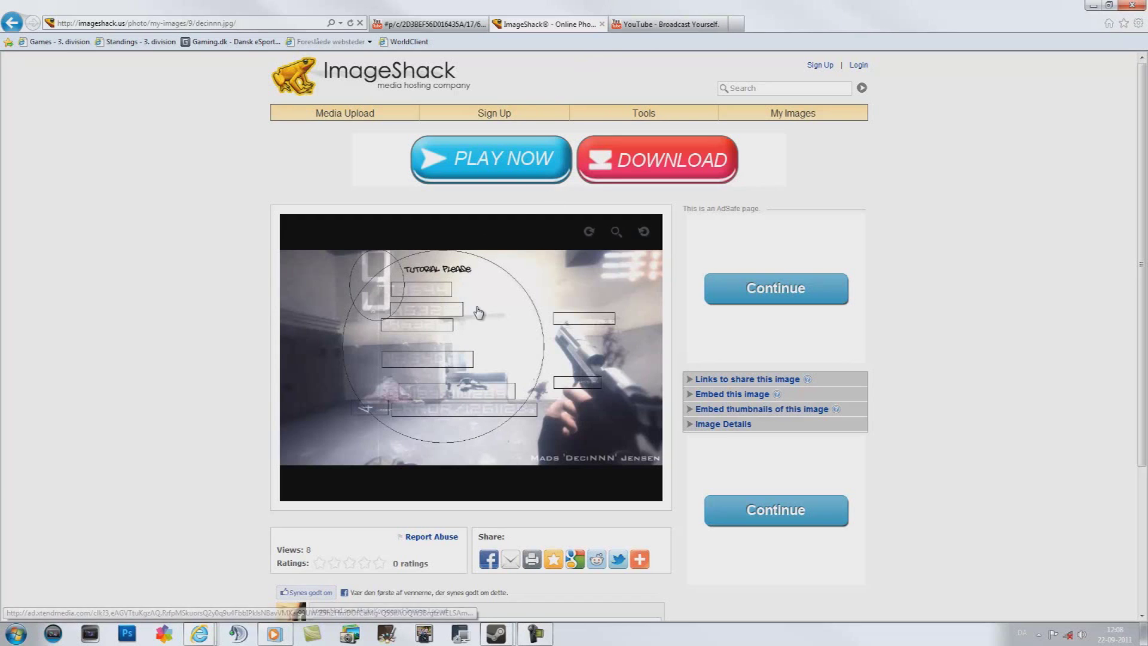
left_click(1092, 9)
left_click(16, 633)
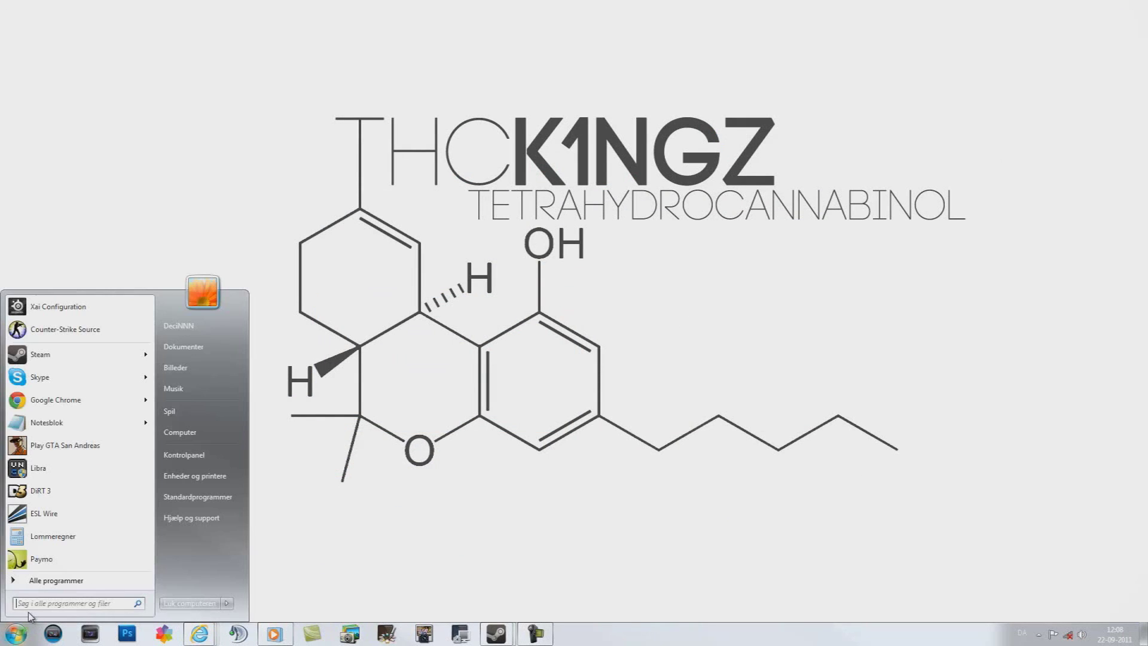
type("number ")
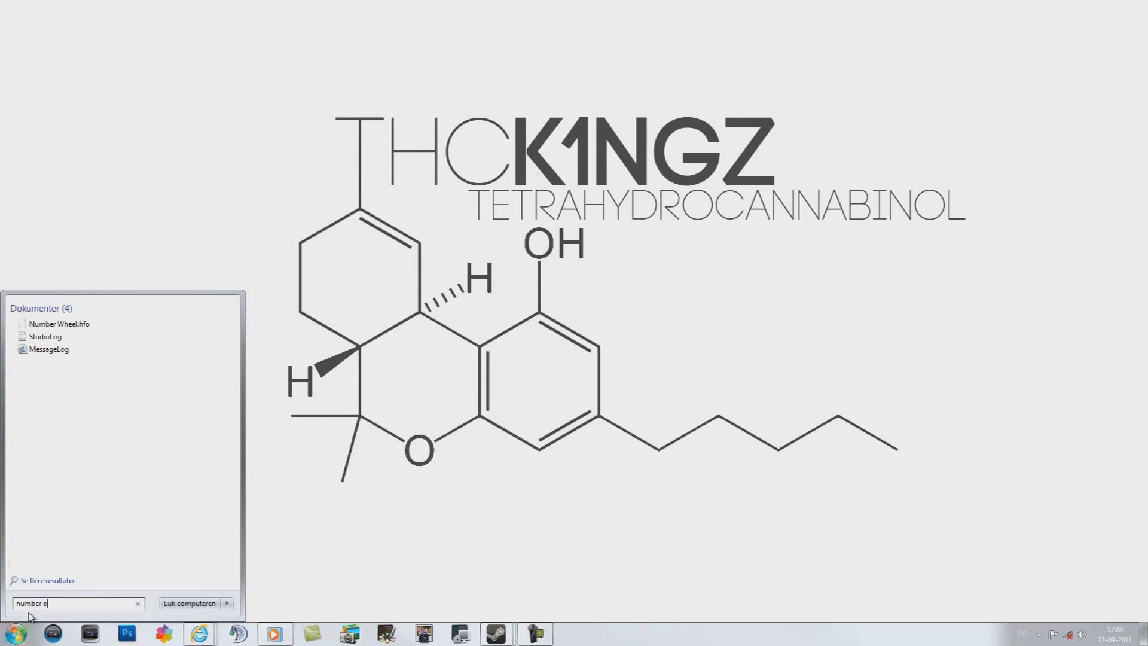
type("overlay")
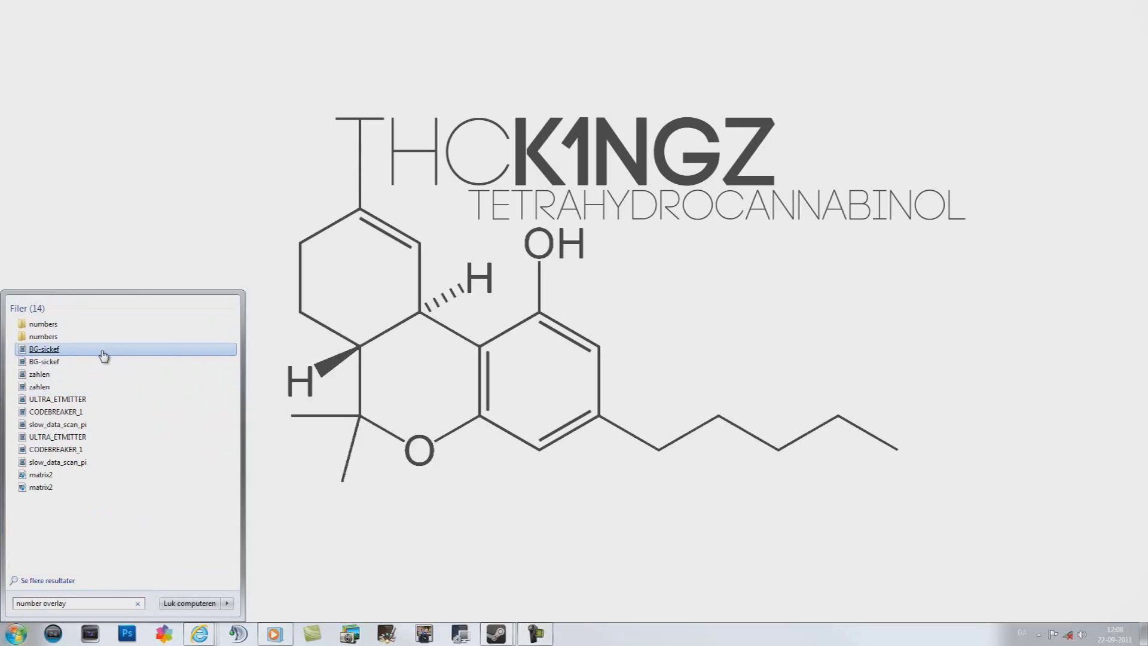
left_click(89, 255)
Preview the matrix2 and CODEBREAKER_1 overlay clips in the media player.
left_click(578, 94)
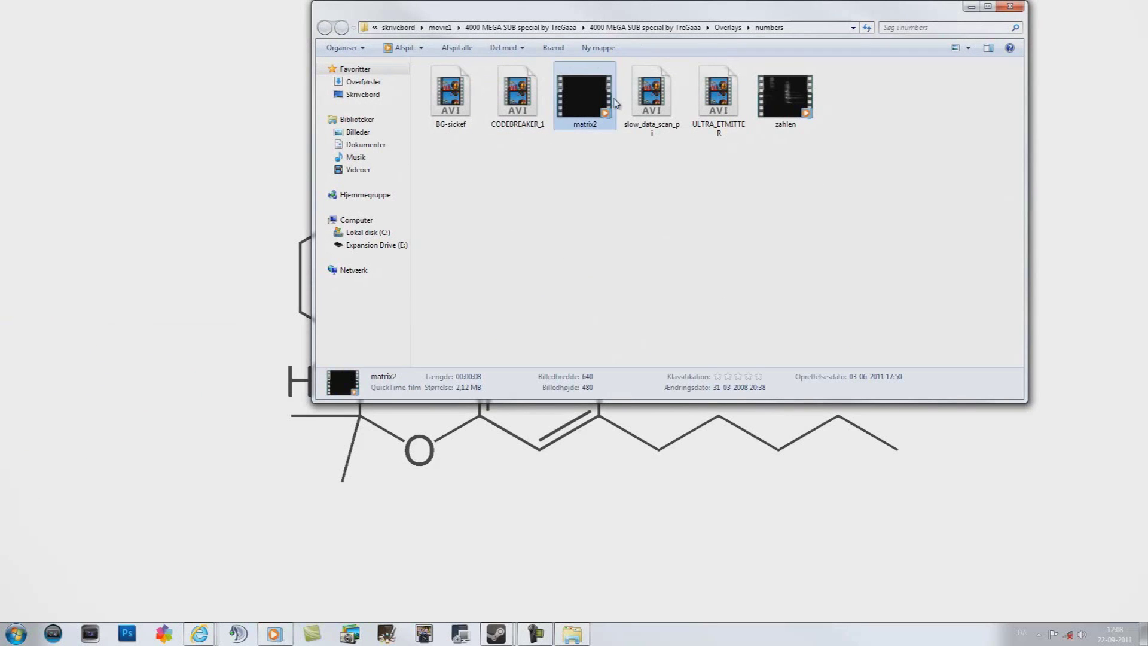
double_click(578, 103)
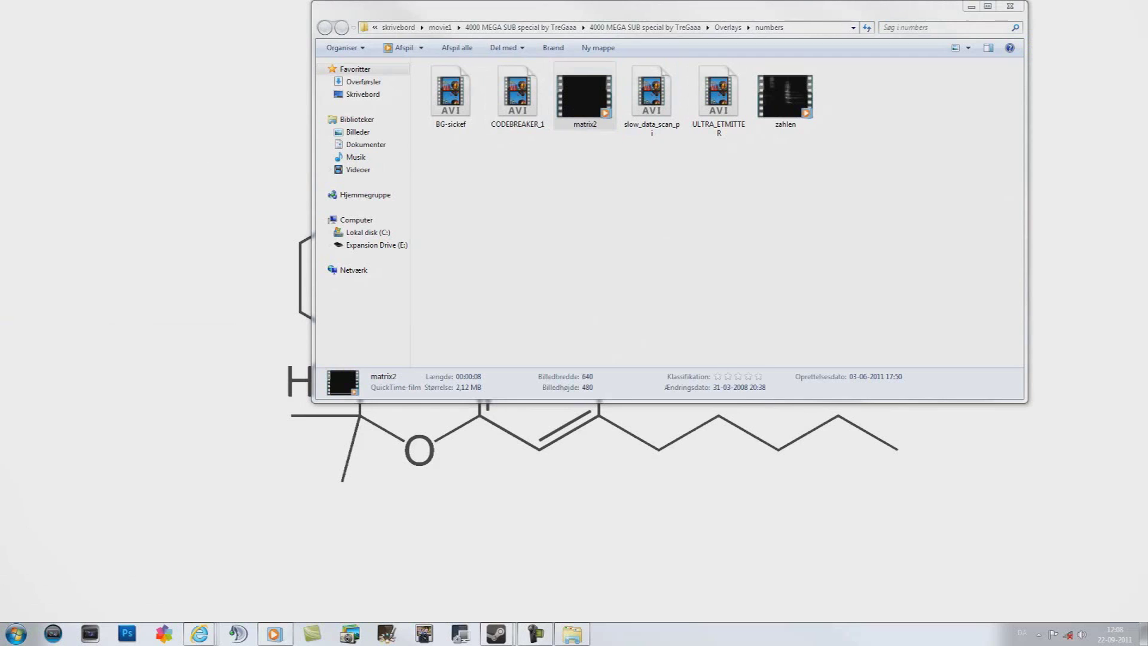
key("Left")
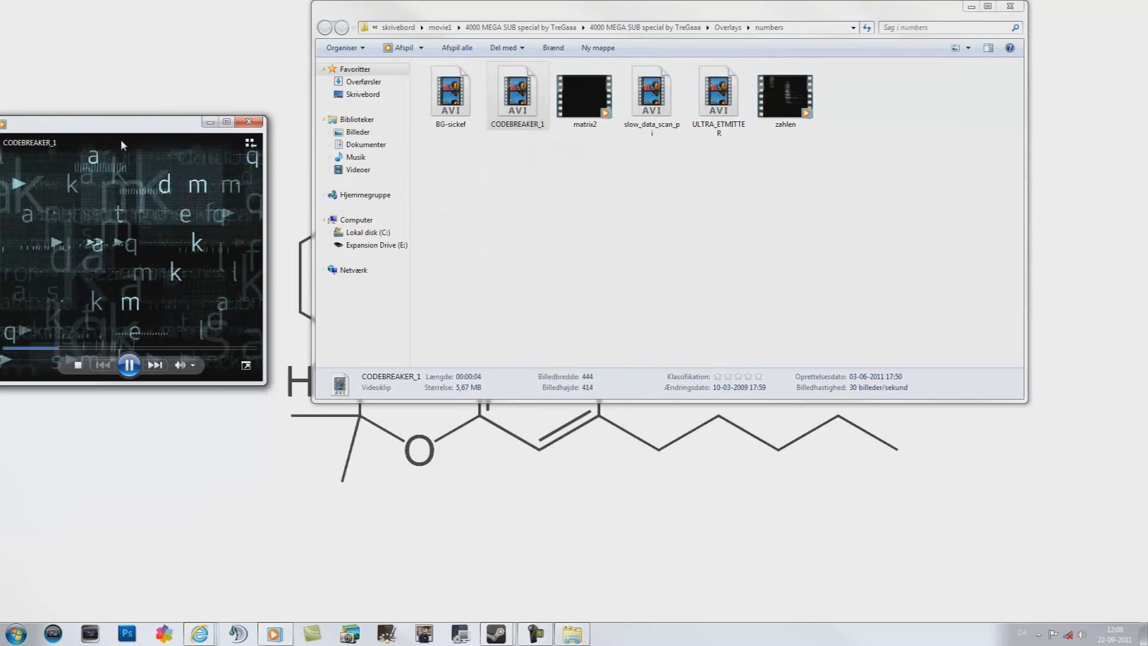
left_click_drag(136, 379, 516, 386)
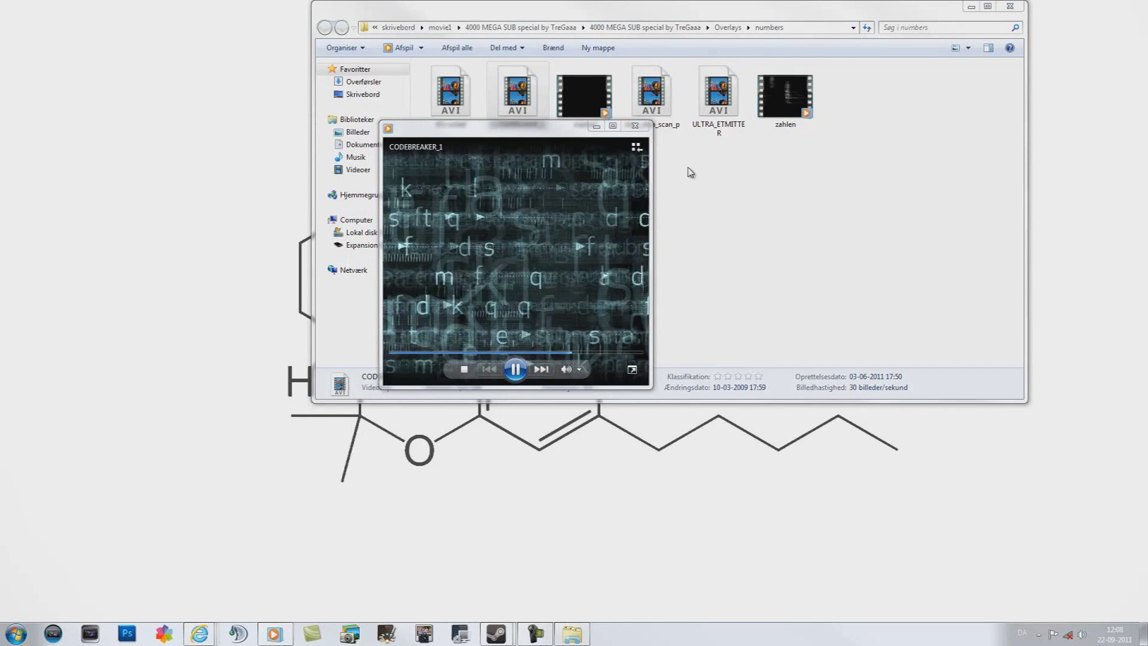
Preview the zahlen and ULTRA_ETMITTER overlay clips, then close the ULTRA_ETMITTER player.
double_click(784, 94)
left_click(718, 106)
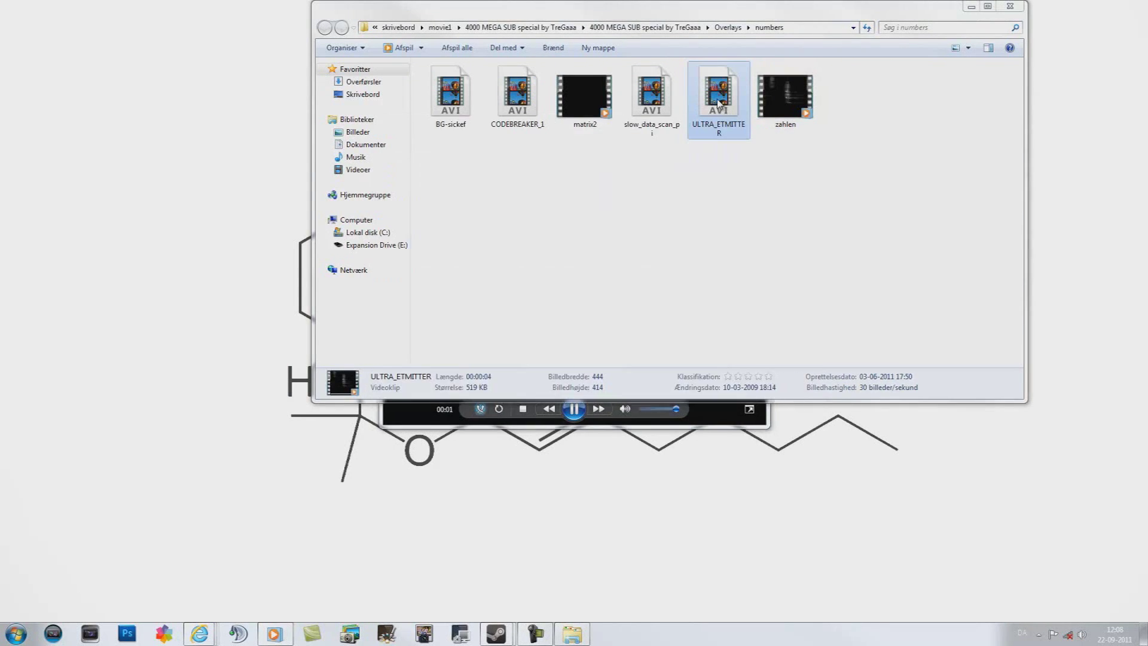
left_click(716, 411)
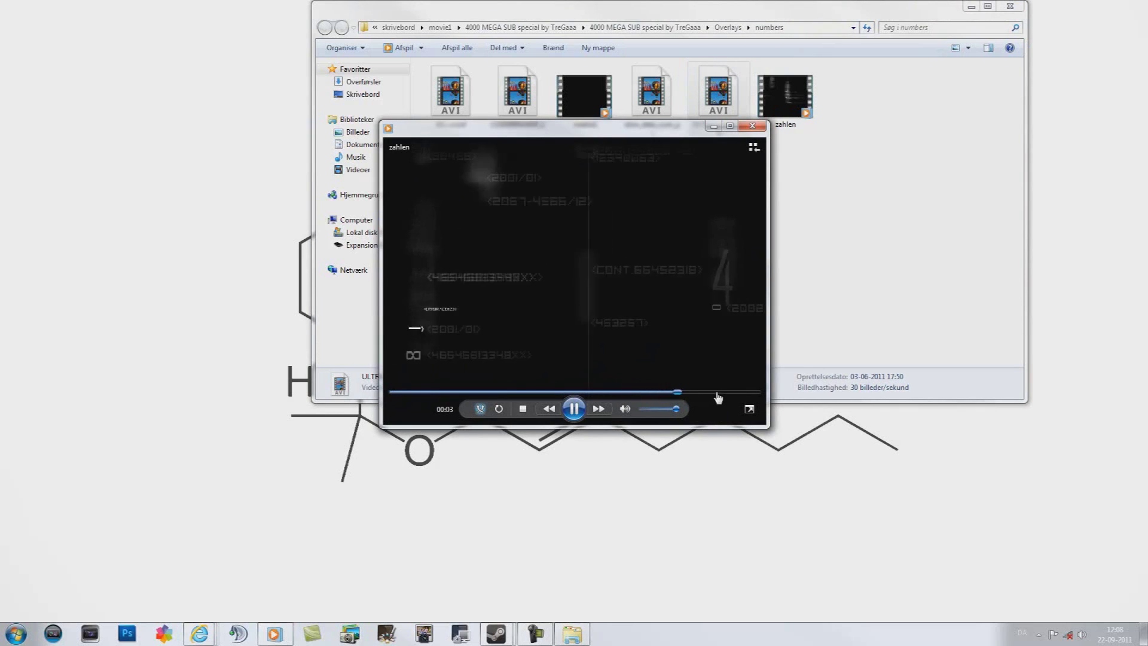
double_click(737, 83)
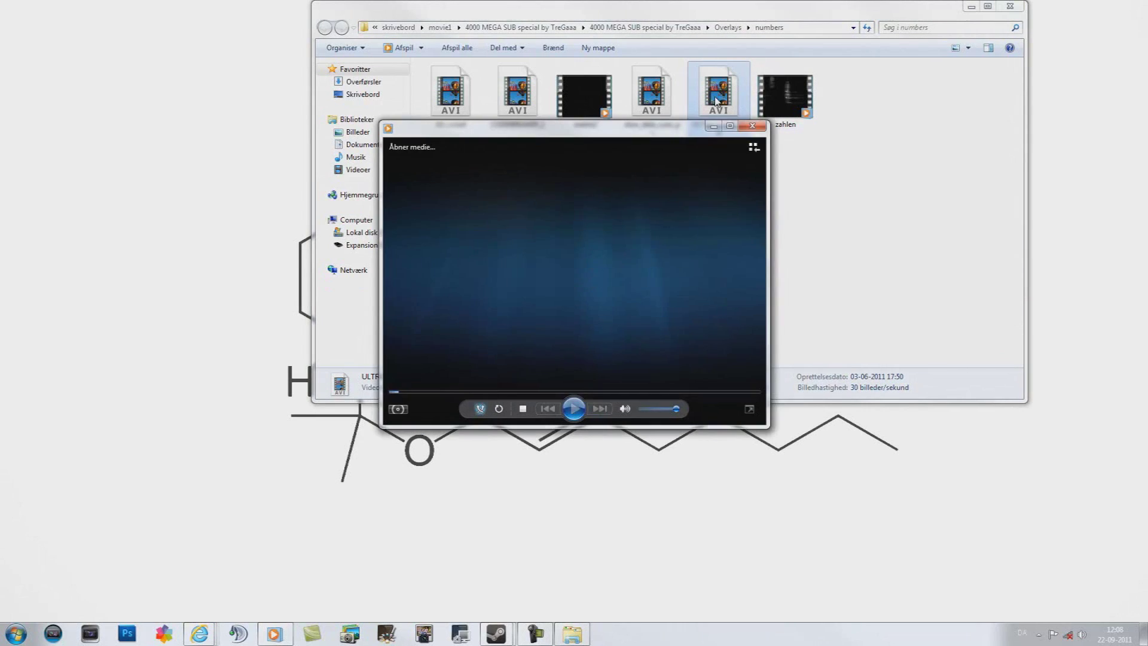
left_click_drag(540, 146, 635, 215)
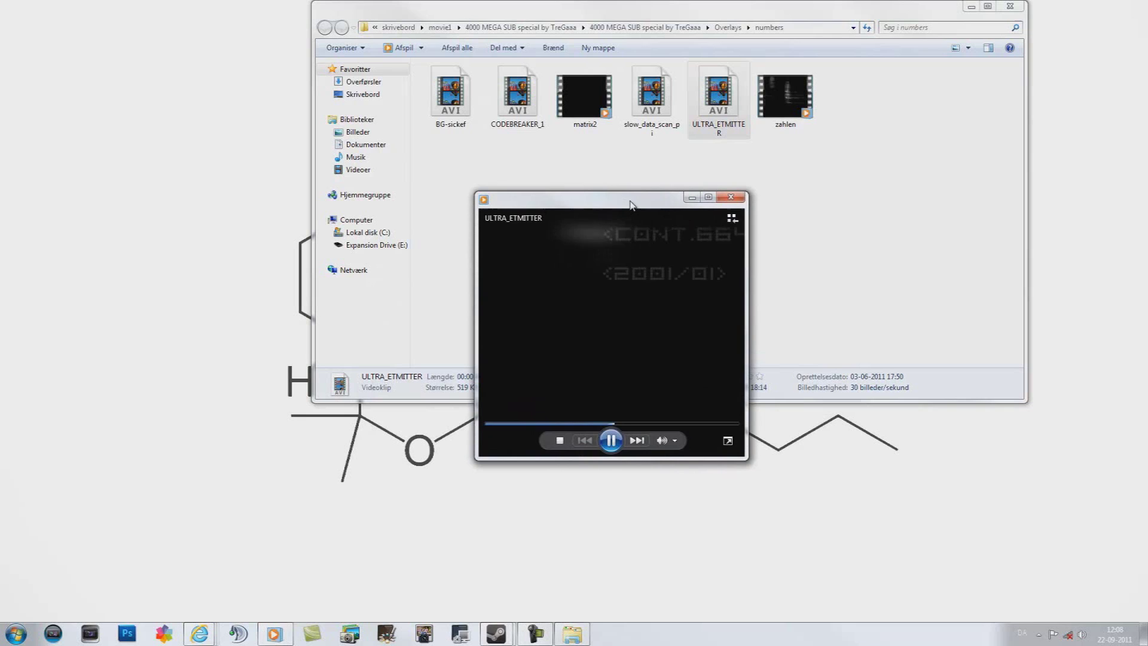
left_click(731, 197)
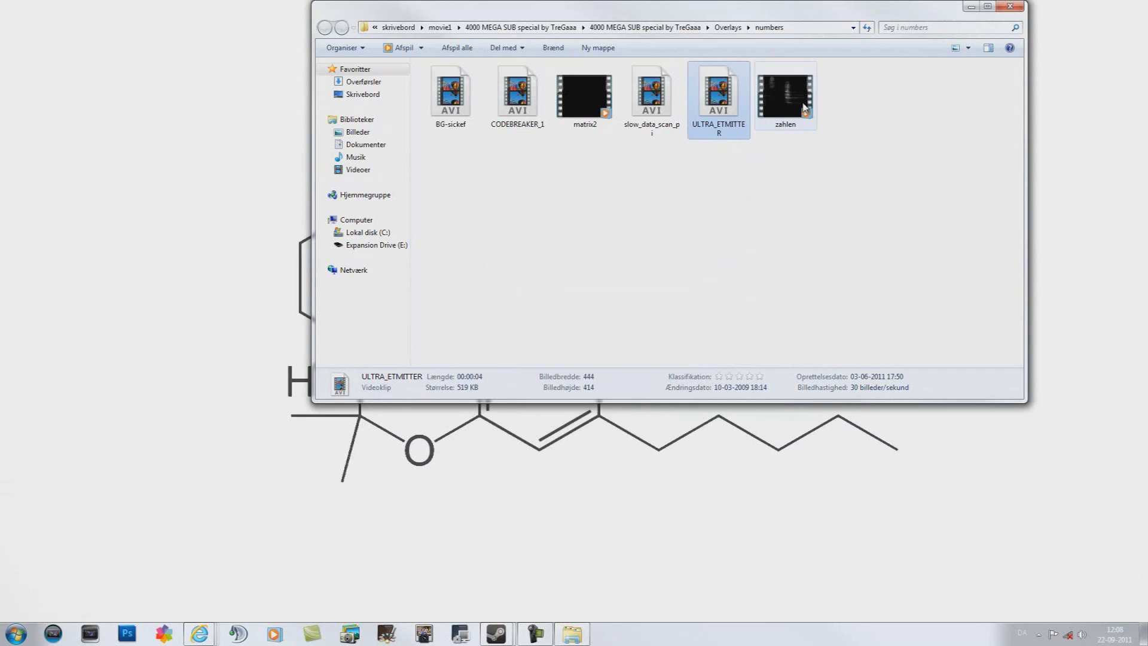
Preview and close the BG-sickef clip, then show the recent Vegas Pro projects list.
mouse_move(785, 97)
left_mouse_down()
mouse_move(244, 529)
mouse_move(568, 294)
left_mouse_up()
double_click(450, 94)
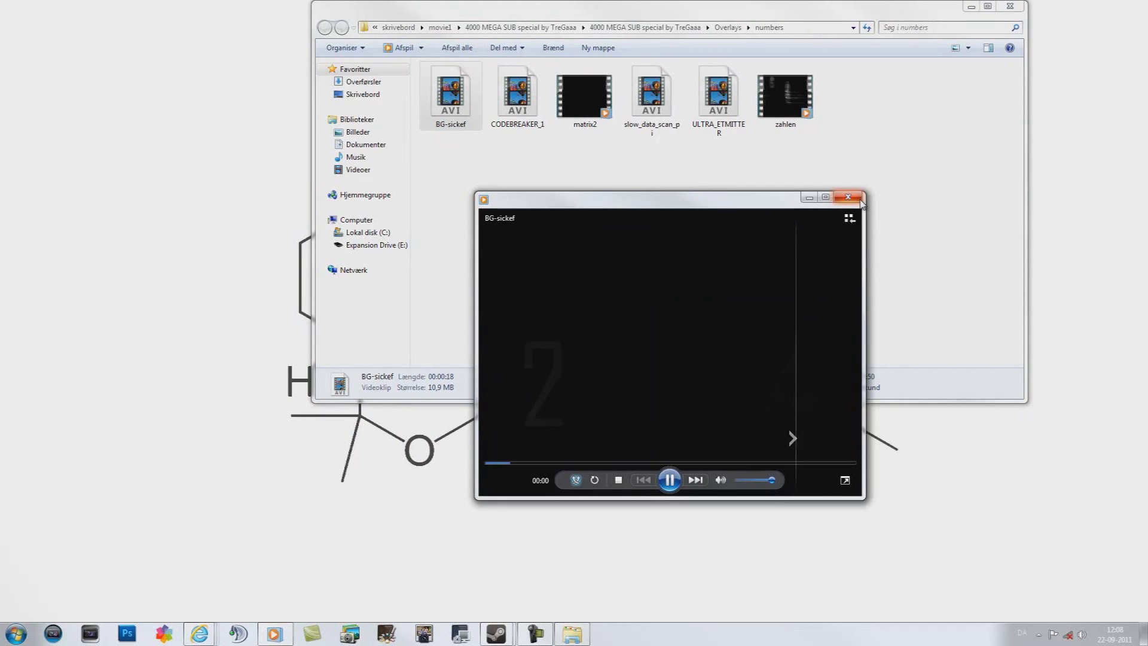
left_click(849, 197)
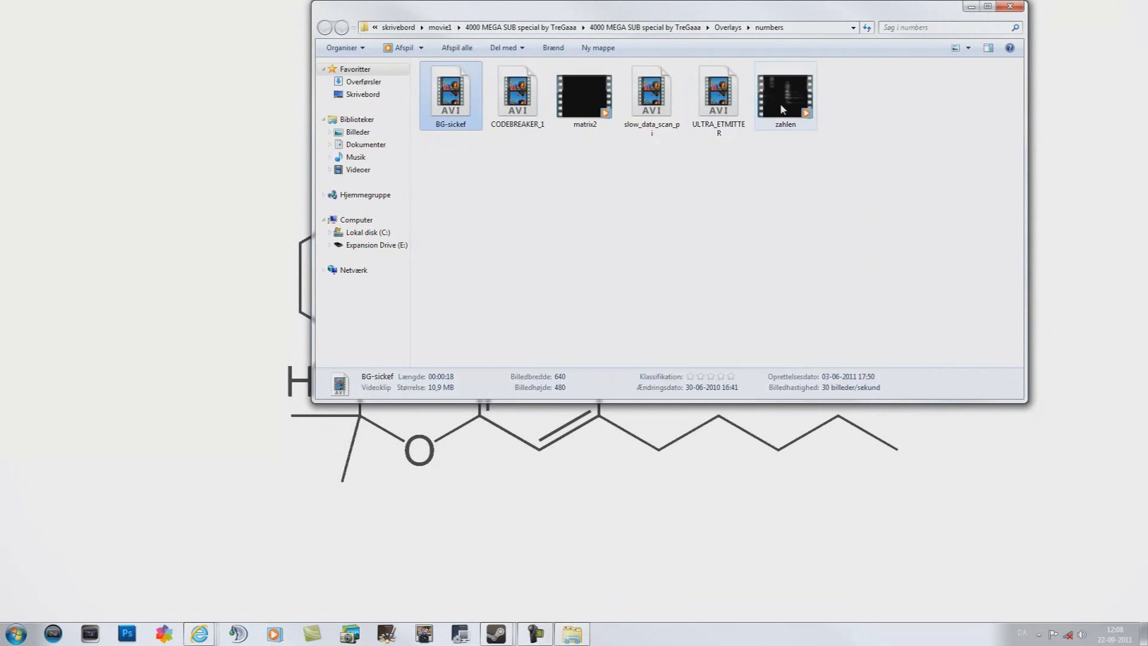
mouse_move(785, 97)
left_mouse_down()
mouse_move(90, 605)
mouse_move(789, 166)
left_mouse_up()
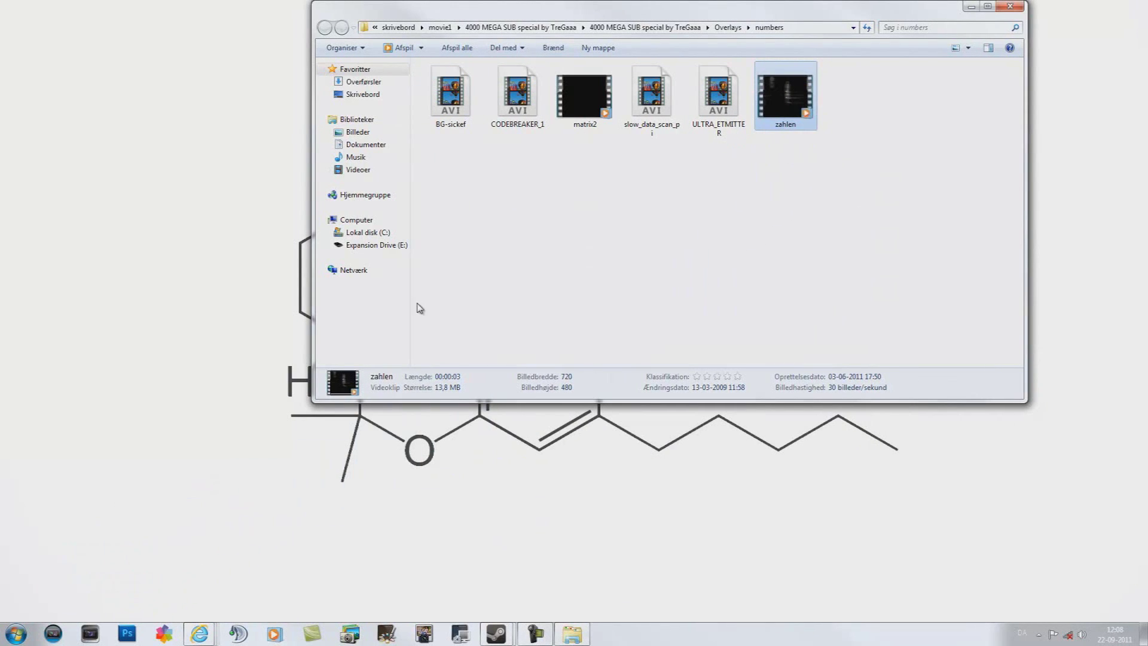
right_click(54, 634)
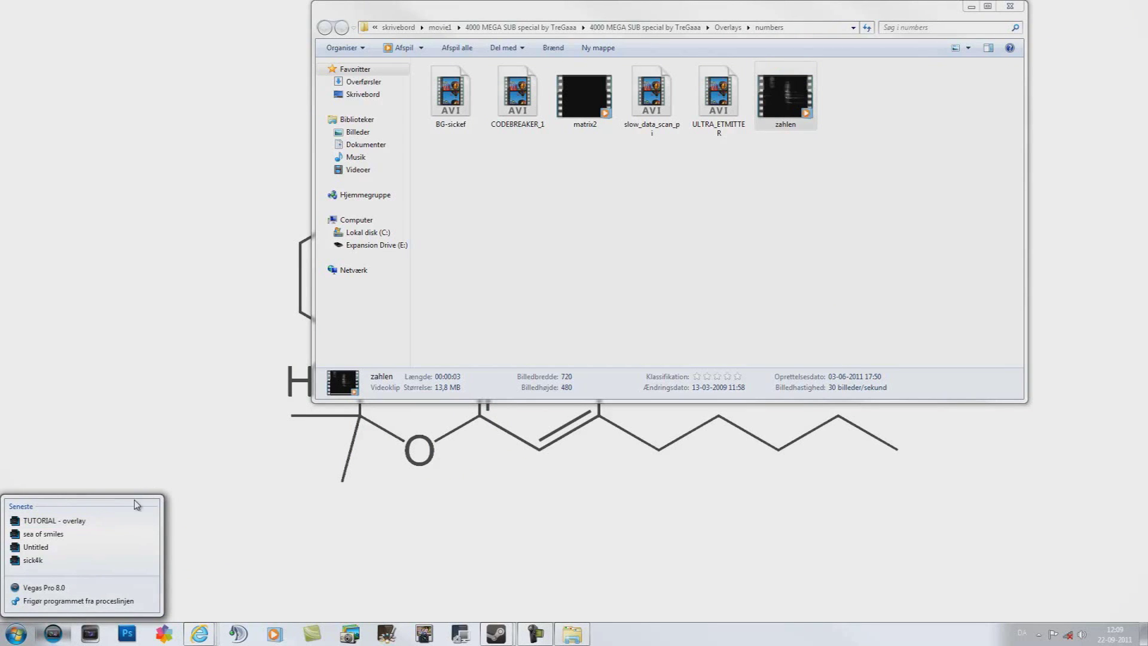
Load TUTORIAL - overlay, place the playhead at 00:00:04,01 and select the edited clips' span.
left_click(87, 520)
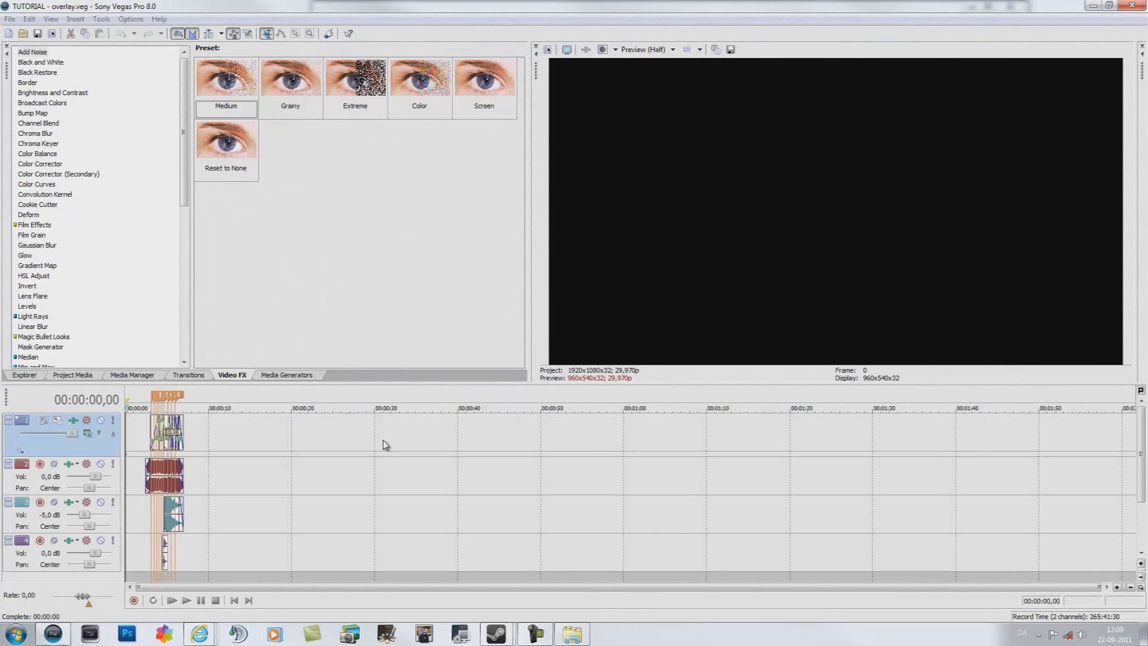
left_click(161, 396)
scroll(161, 397, "up", 2)
scroll(161, 397, "up", 3)
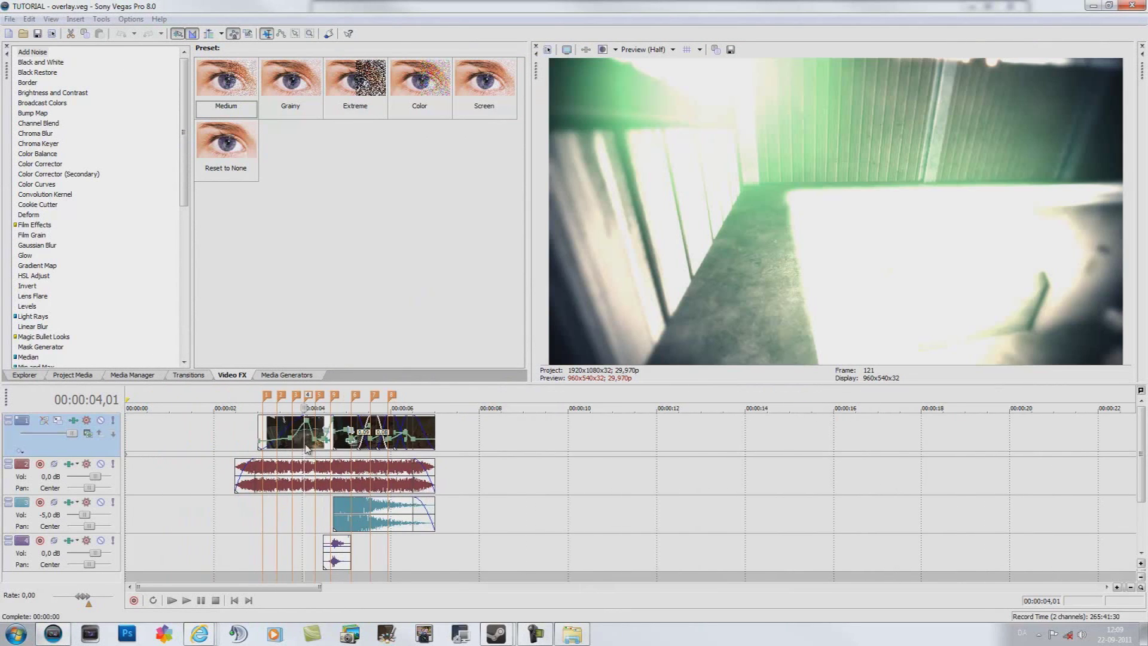
scroll(160, 397, "up", 2)
mouse_move(301, 396)
left_mouse_down()
mouse_move(628, 395)
mouse_move(332, 396)
left_mouse_up()
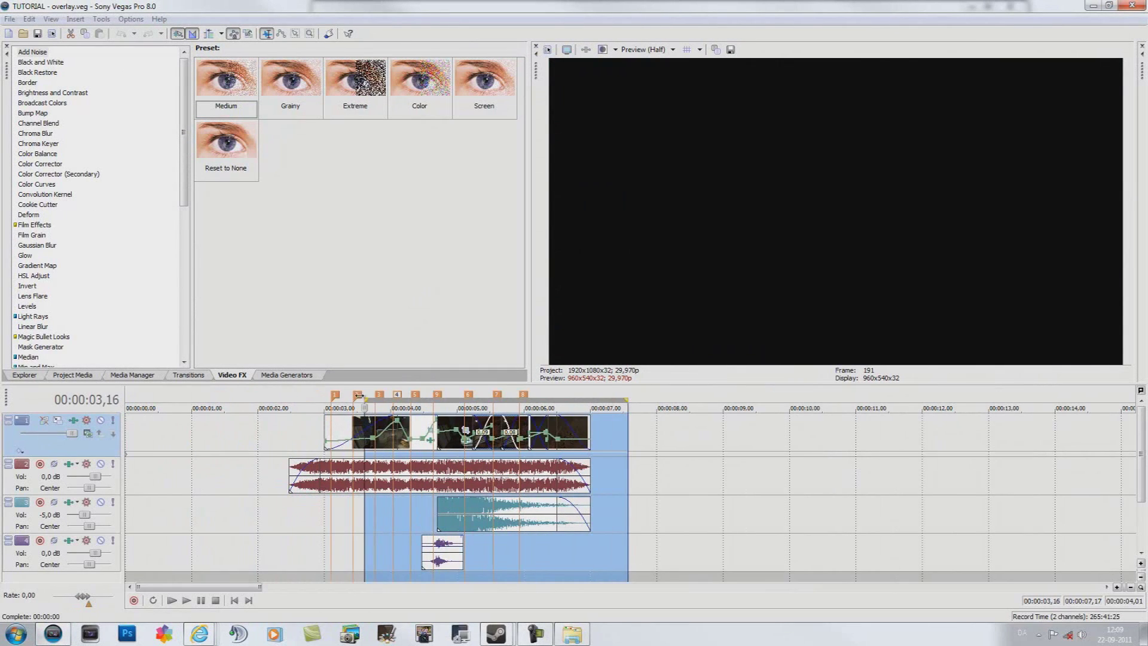
Move the numbers folder window aside so the Vegas video preview is visible.
left_click(430, 396)
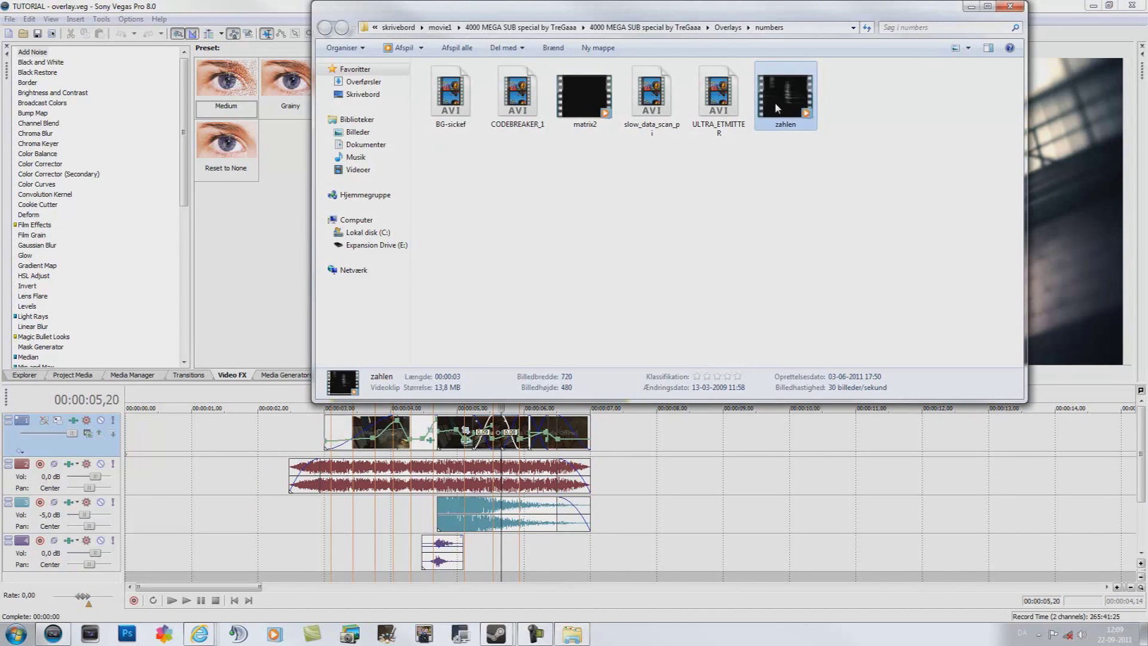
left_click_drag(718, 11, 1000, 282)
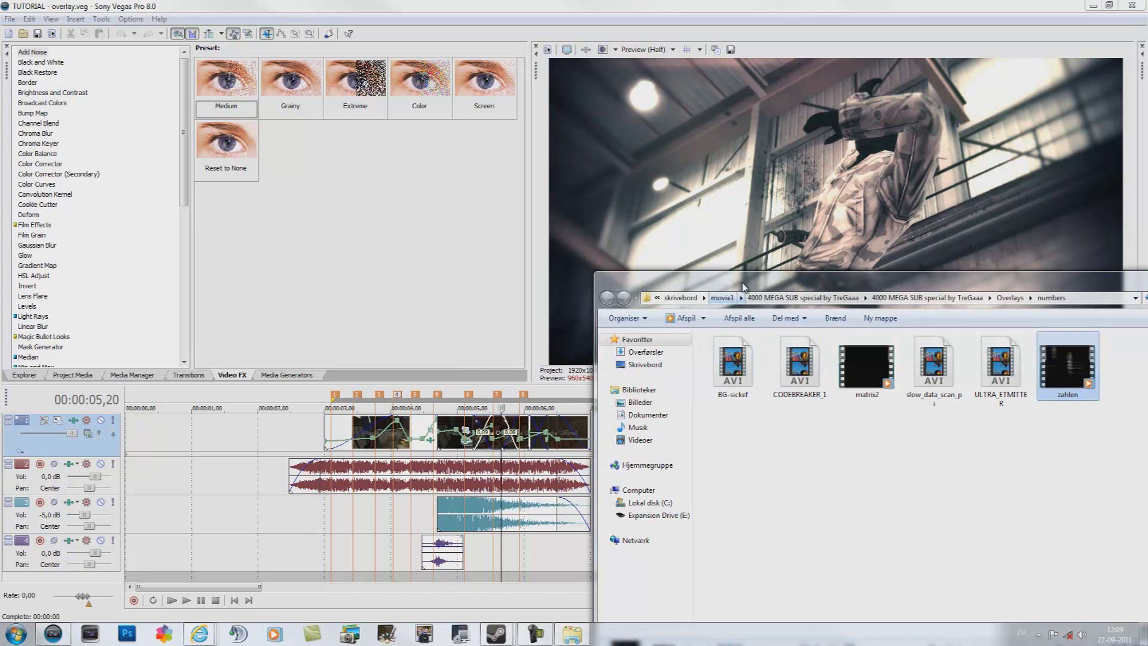
left_click_drag(696, 278, 746, 302)
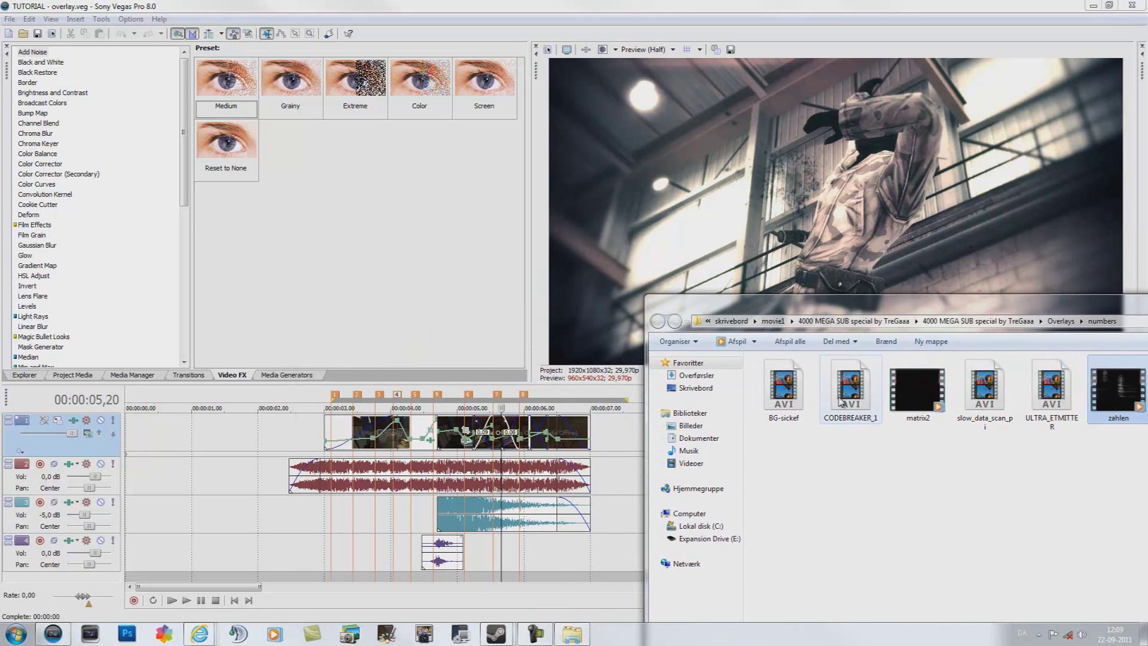
left_click_drag(819, 307, 752, 275)
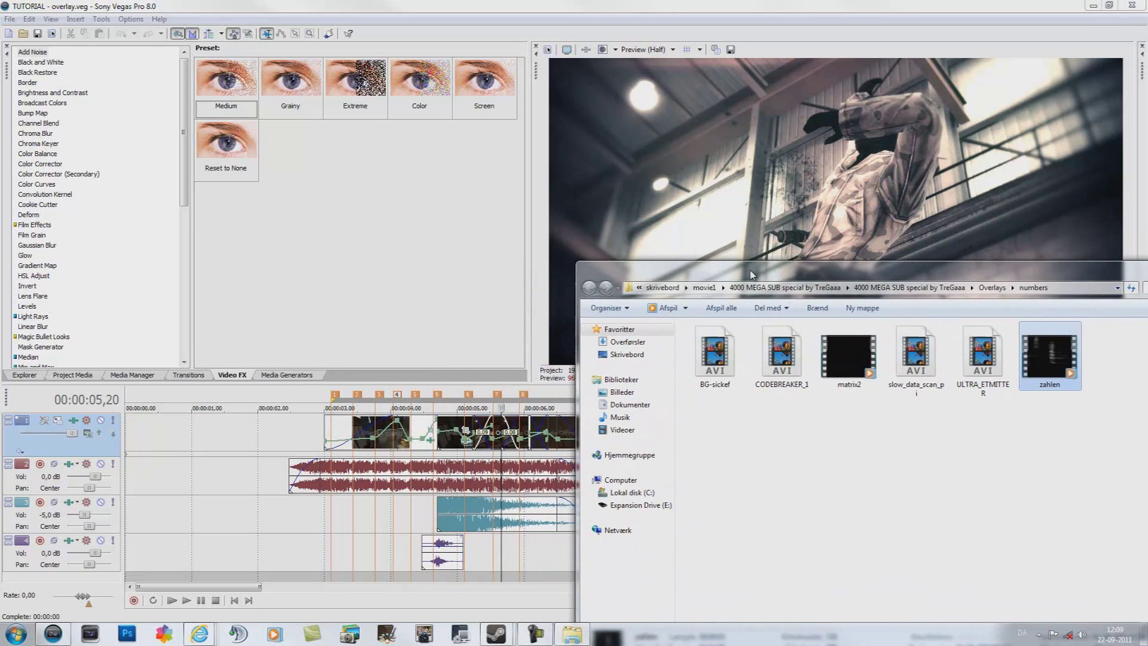
Place the Vegas playhead on the sniper-rifle shot at 00:00:04,14.
left_click(367, 394)
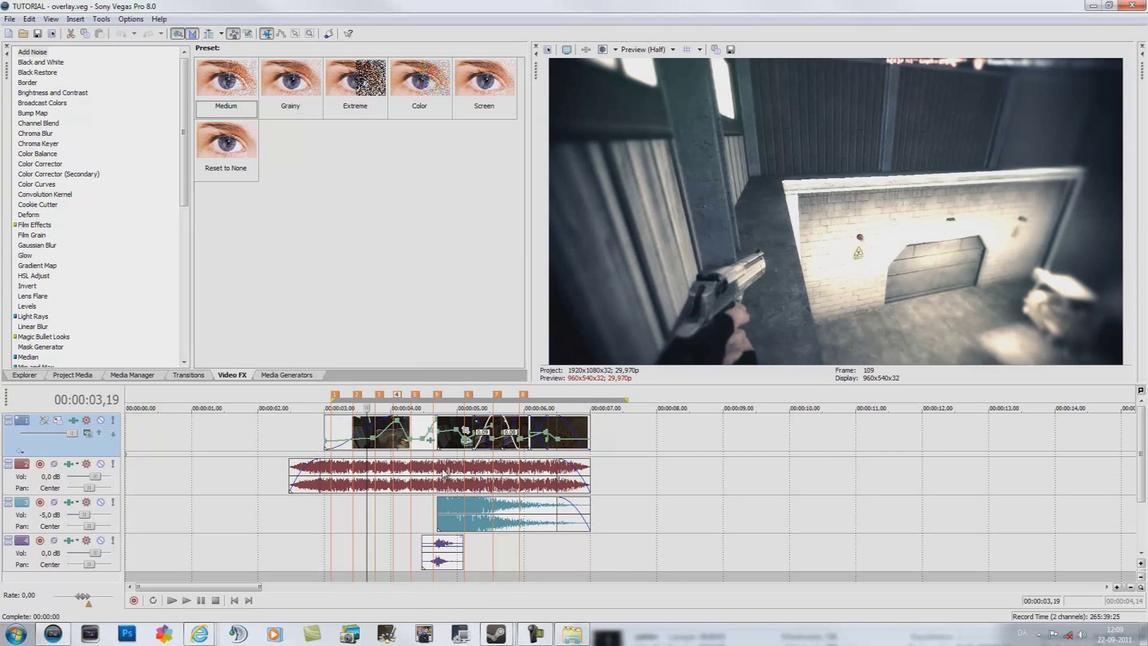
left_click(422, 396)
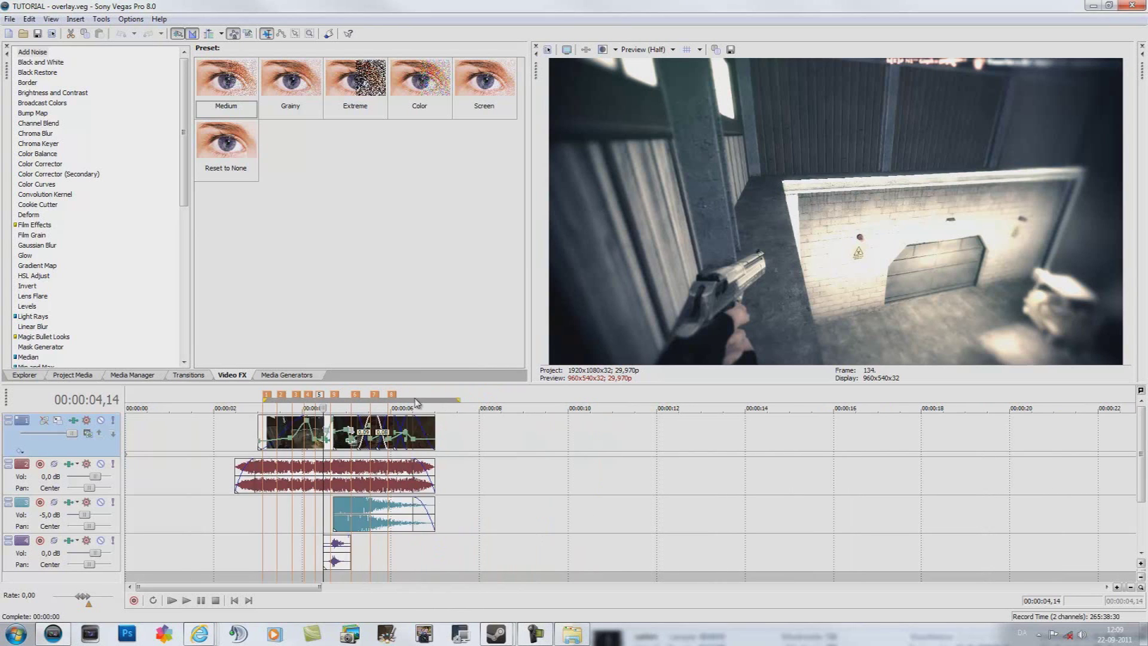
key("Delete")
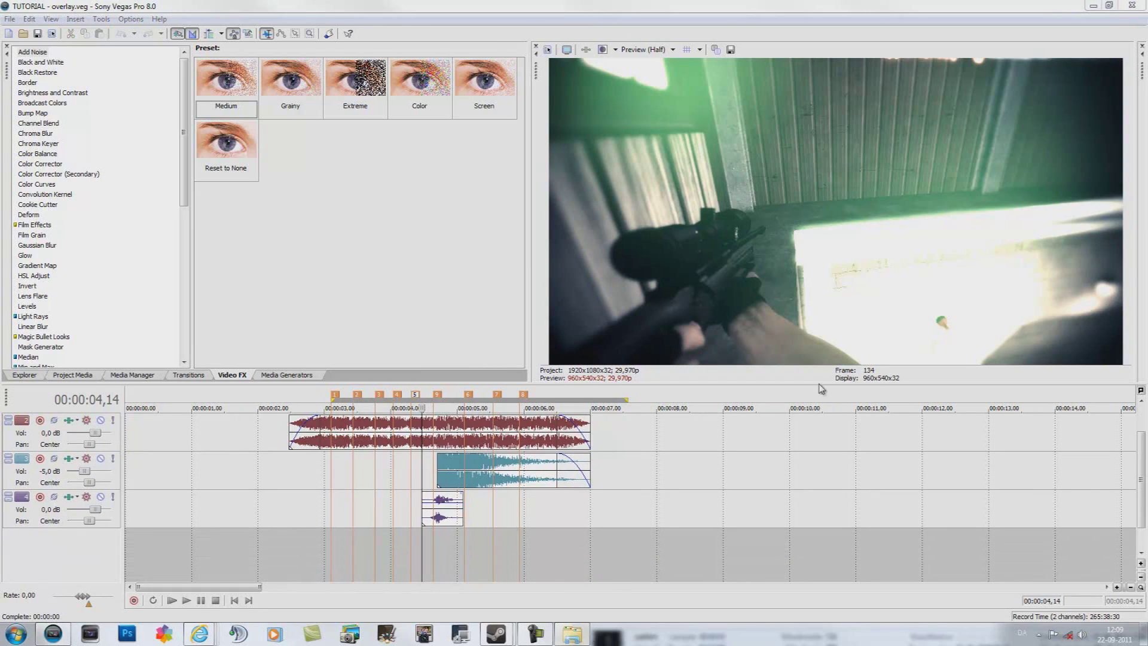
Drop zahlen.avi onto a new top video track and align it with the shot near 4 seconds.
left_click(572, 634)
mouse_move(1063, 377)
left_mouse_down()
mouse_move(1040, 349)
mouse_move(485, 546)
left_mouse_up()
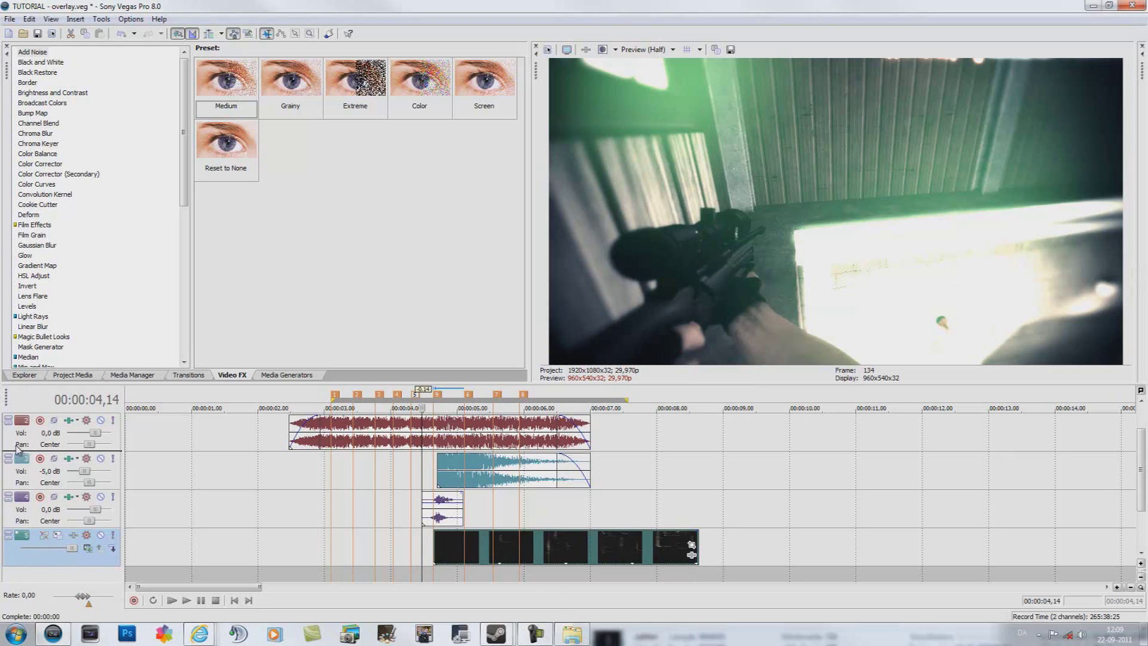
scroll(18, 450, "up", 1)
scroll(33, 414, "up", 1)
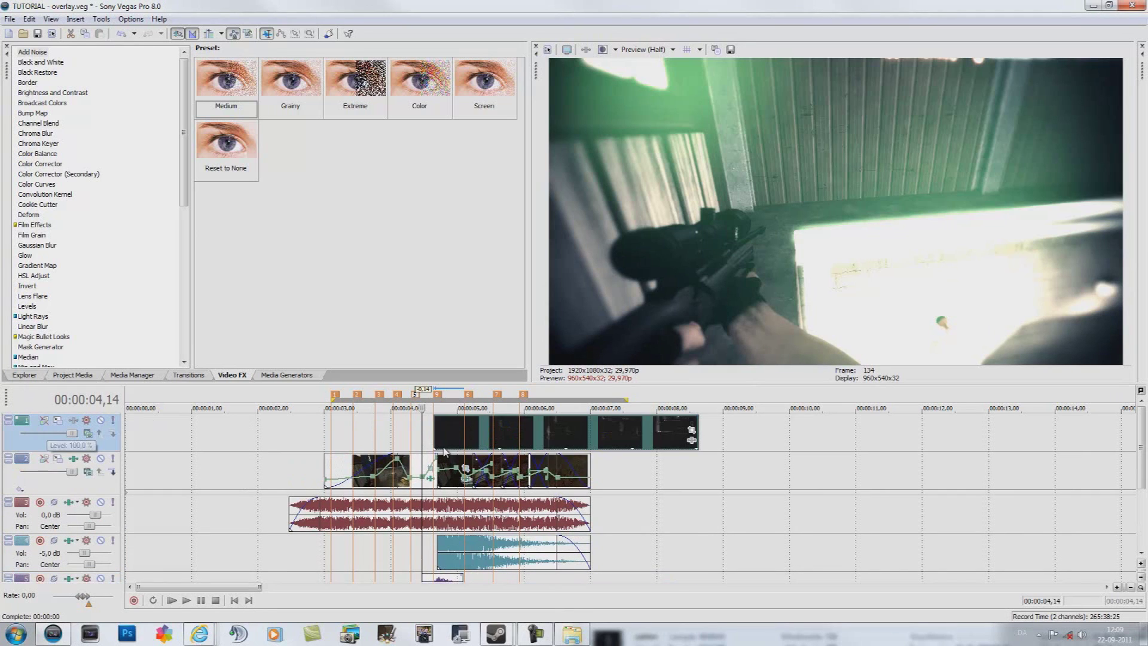
mouse_move(603, 434)
left_mouse_down()
mouse_move(648, 433)
mouse_move(563, 429)
left_mouse_up()
double_click(649, 433)
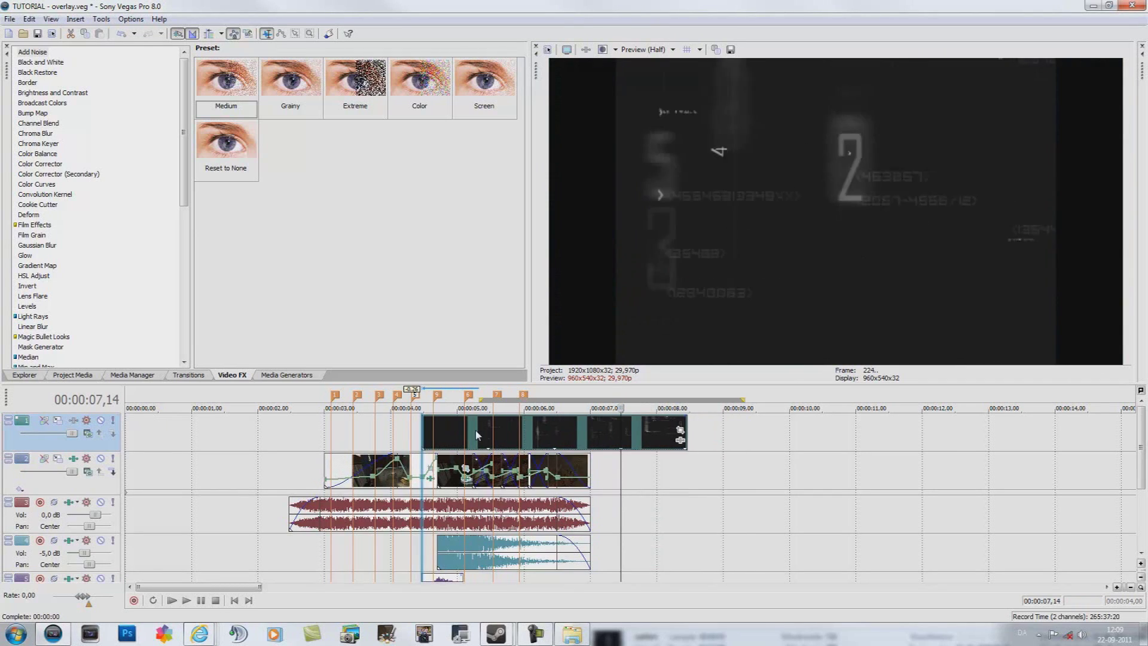
left_click(87, 434)
left_click(128, 340)
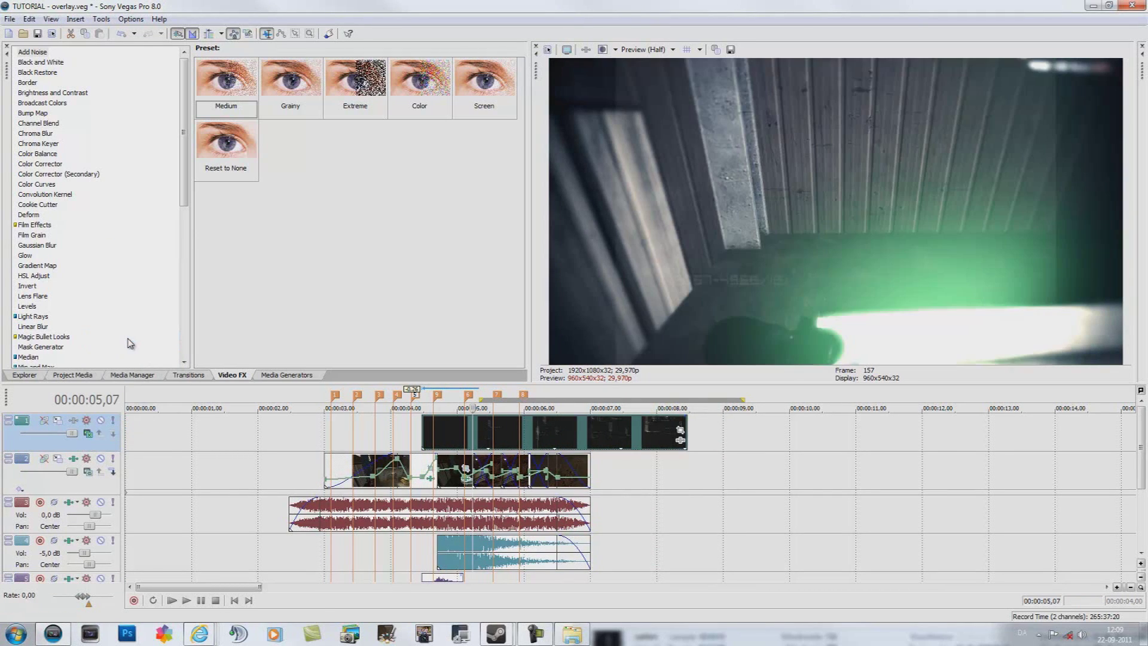
left_click(528, 433)
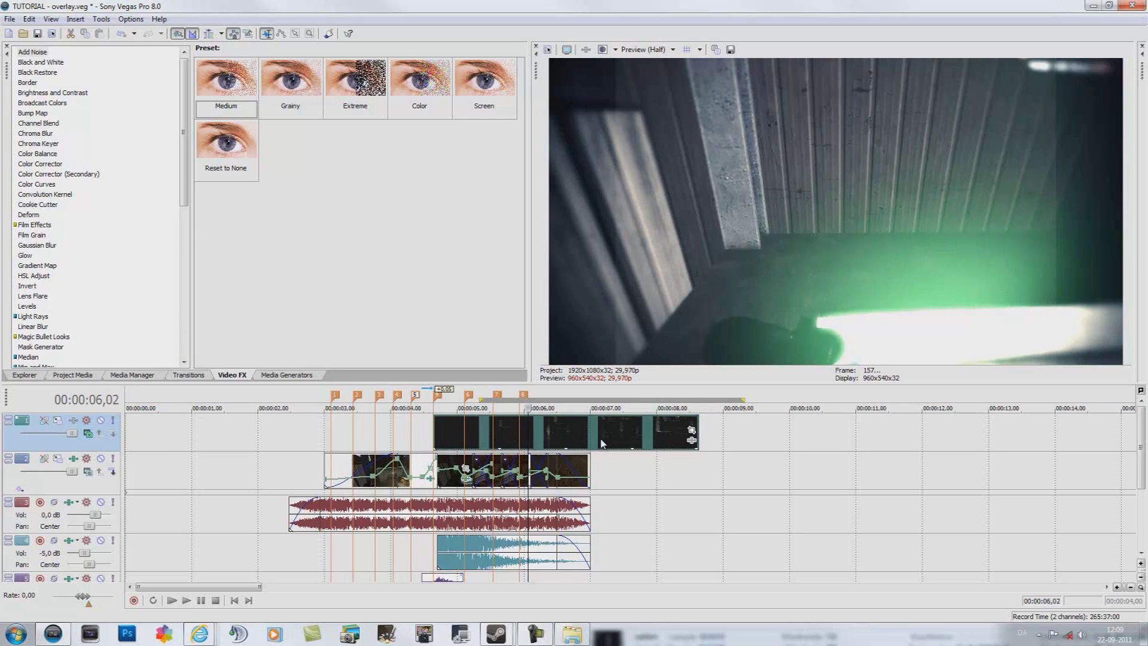
left_click(680, 430)
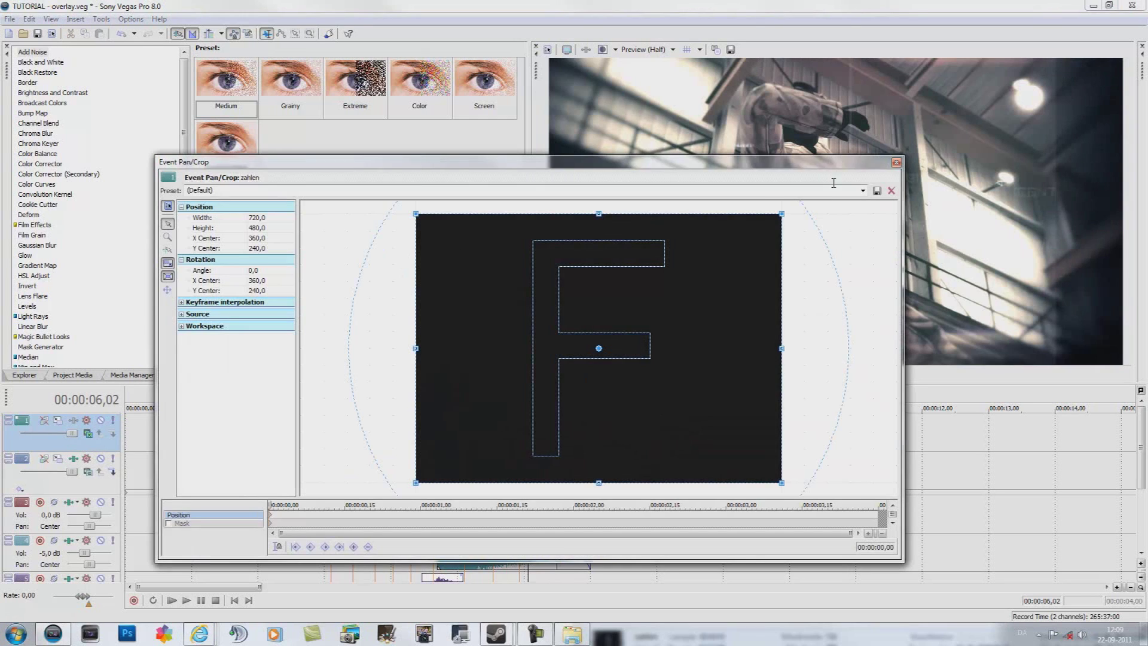
left_click(876, 191)
left_click(674, 251)
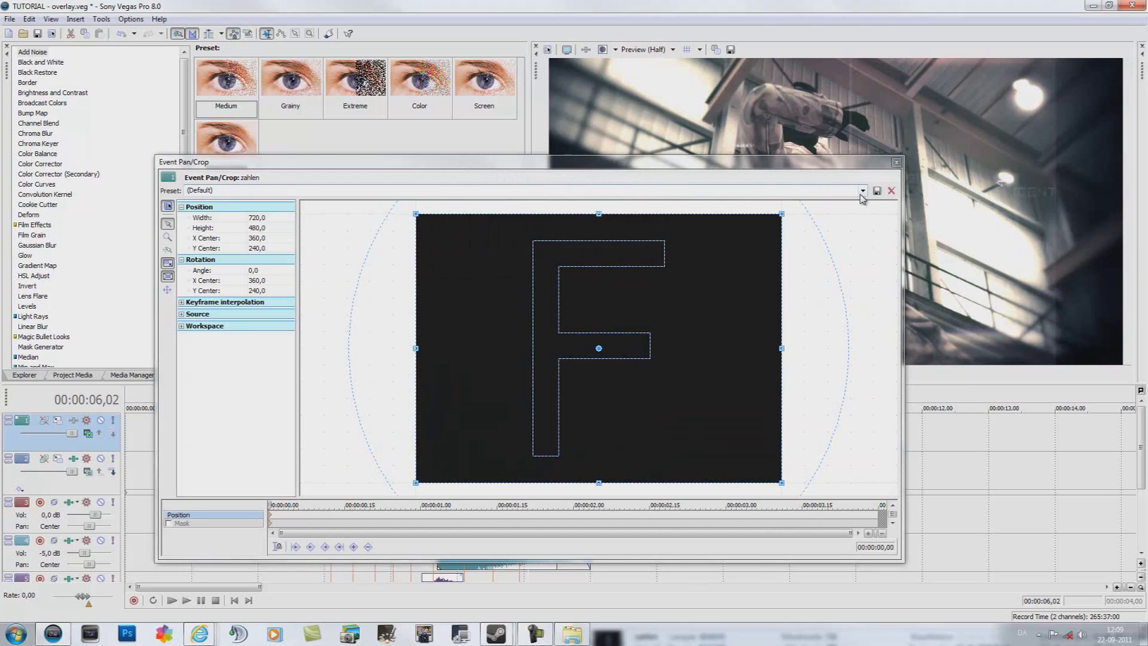
left_click(862, 190)
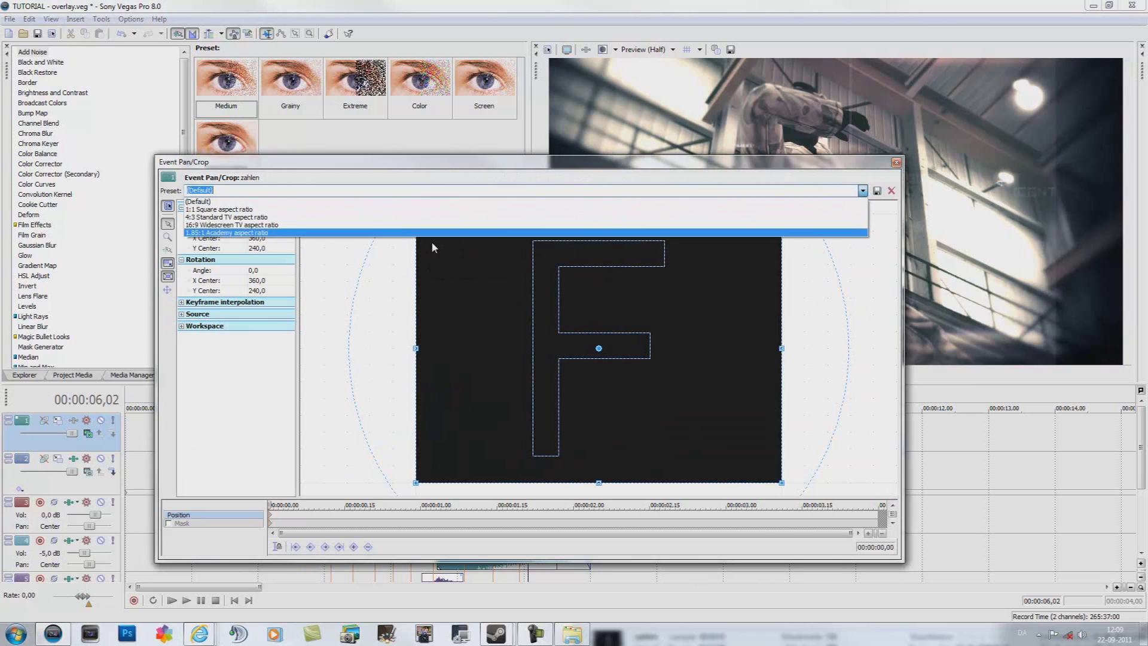
left_click(234, 226)
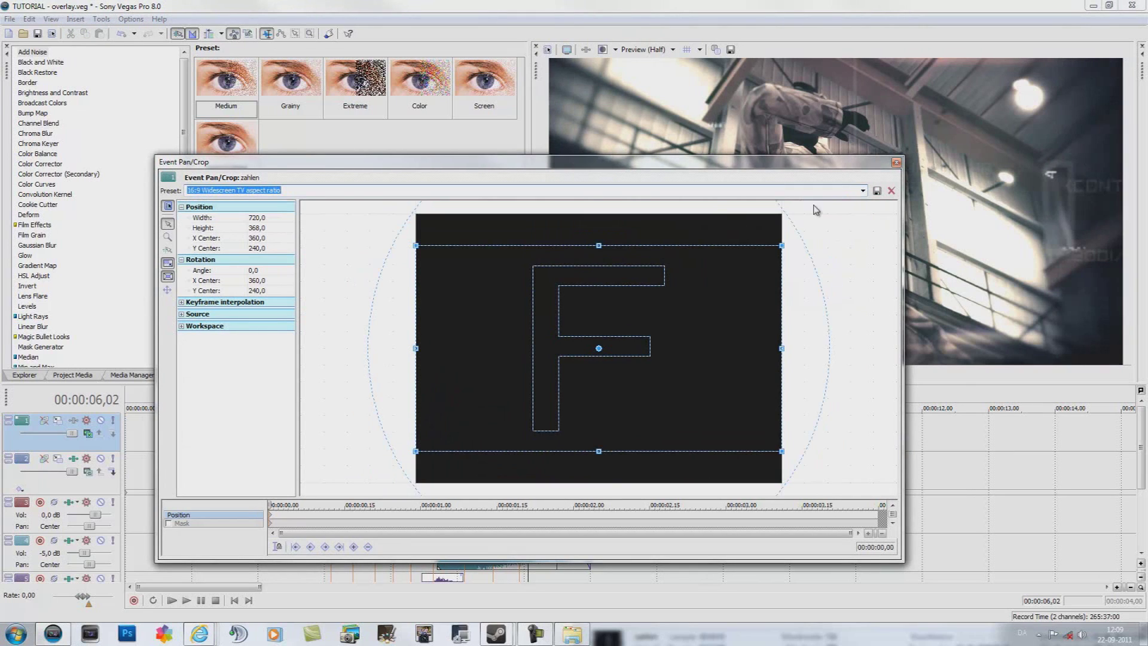
left_click(861, 191)
left_click(825, 202)
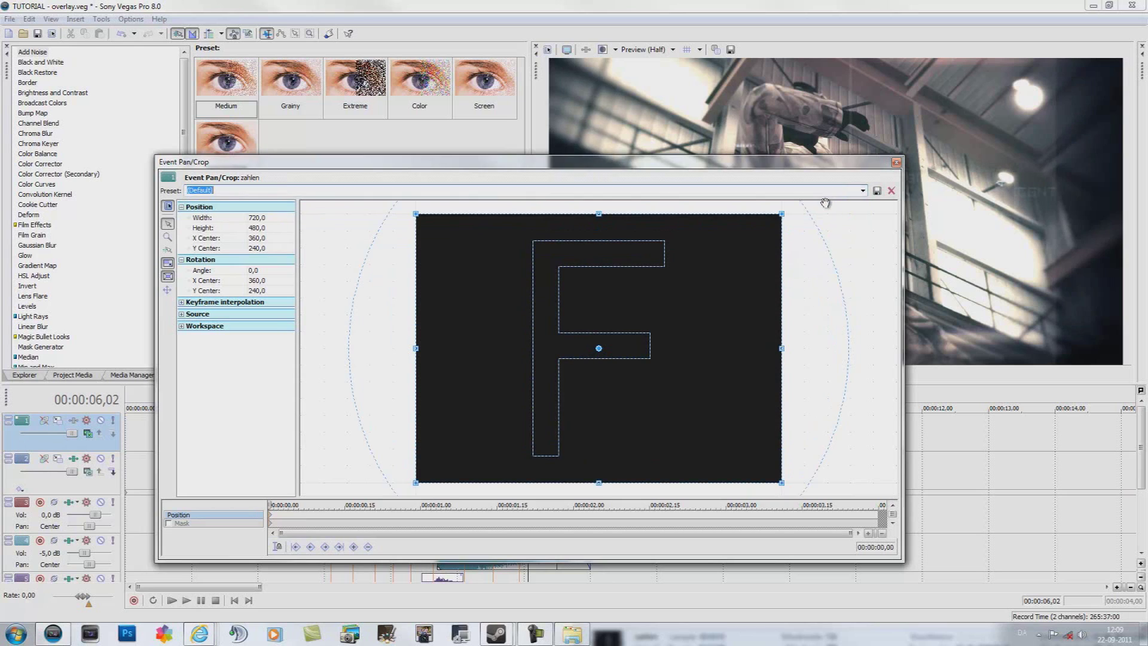
left_click(895, 162)
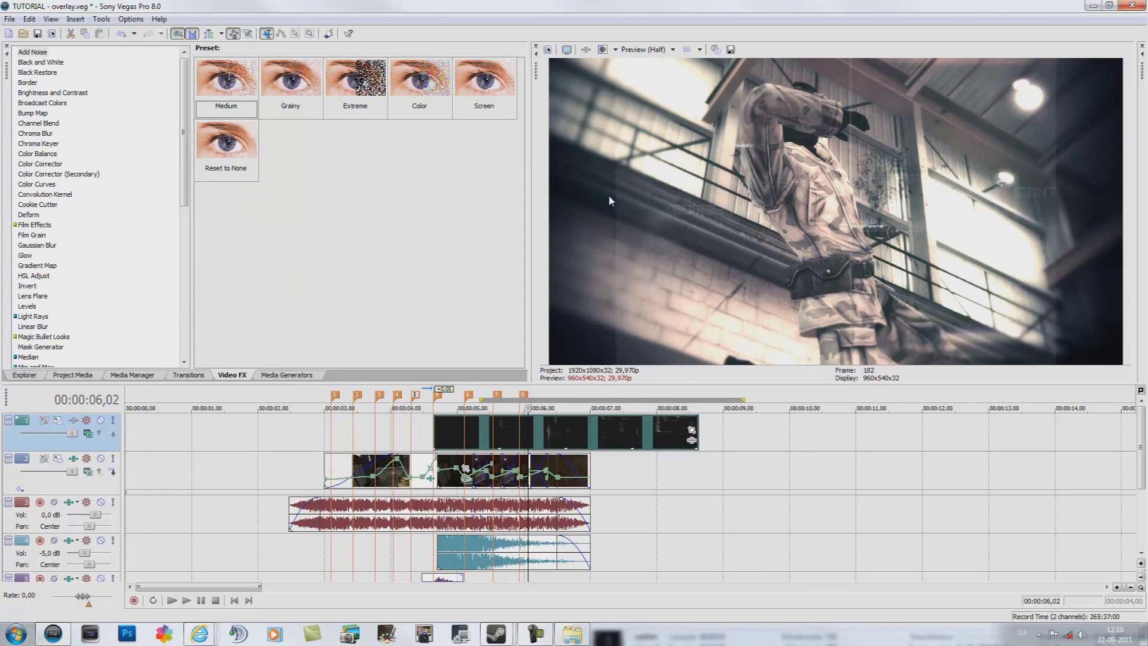
Try Source Alpha and Add compositing on the overlay track, settling on Screen.
left_click(95, 434)
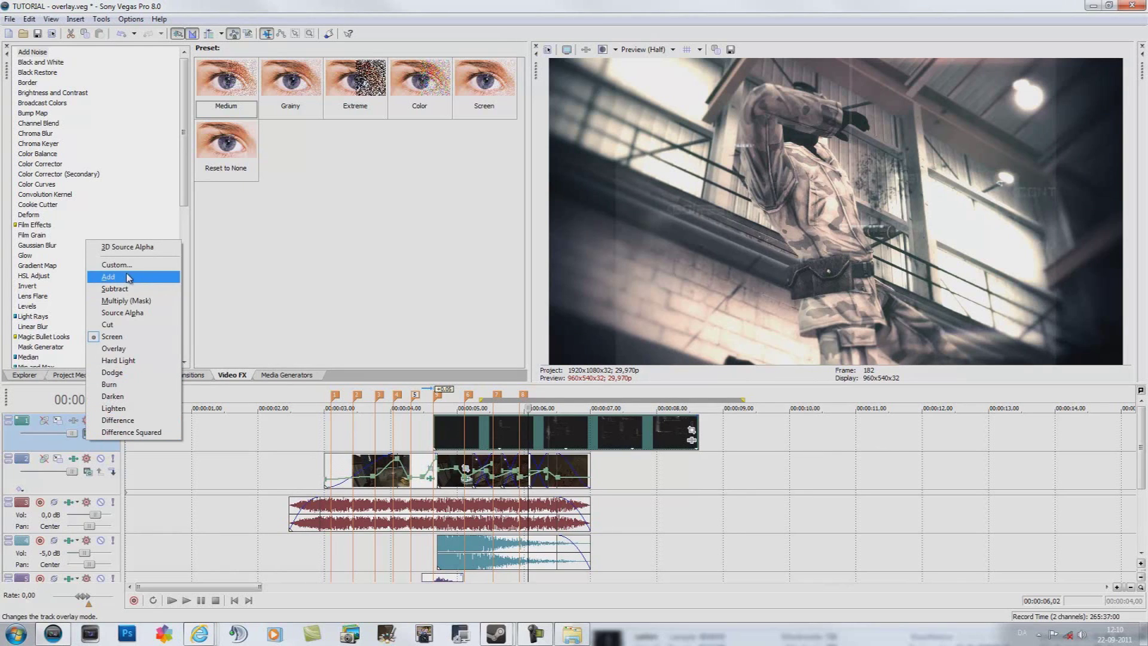
left_click(131, 313)
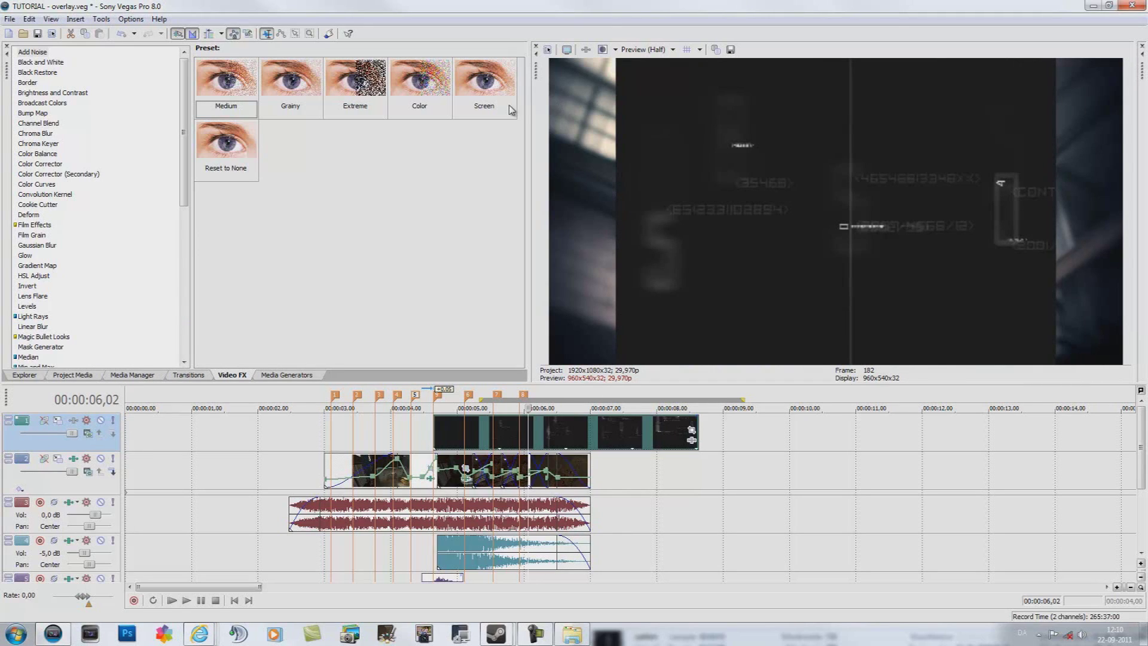
left_click(86, 433)
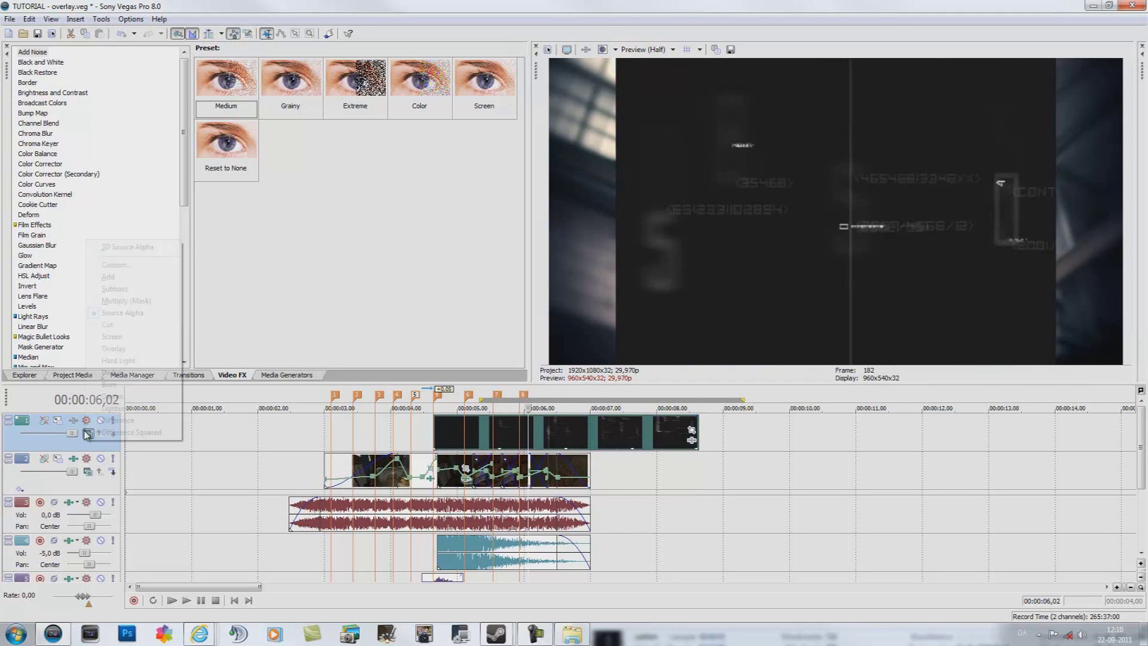
left_click(135, 278)
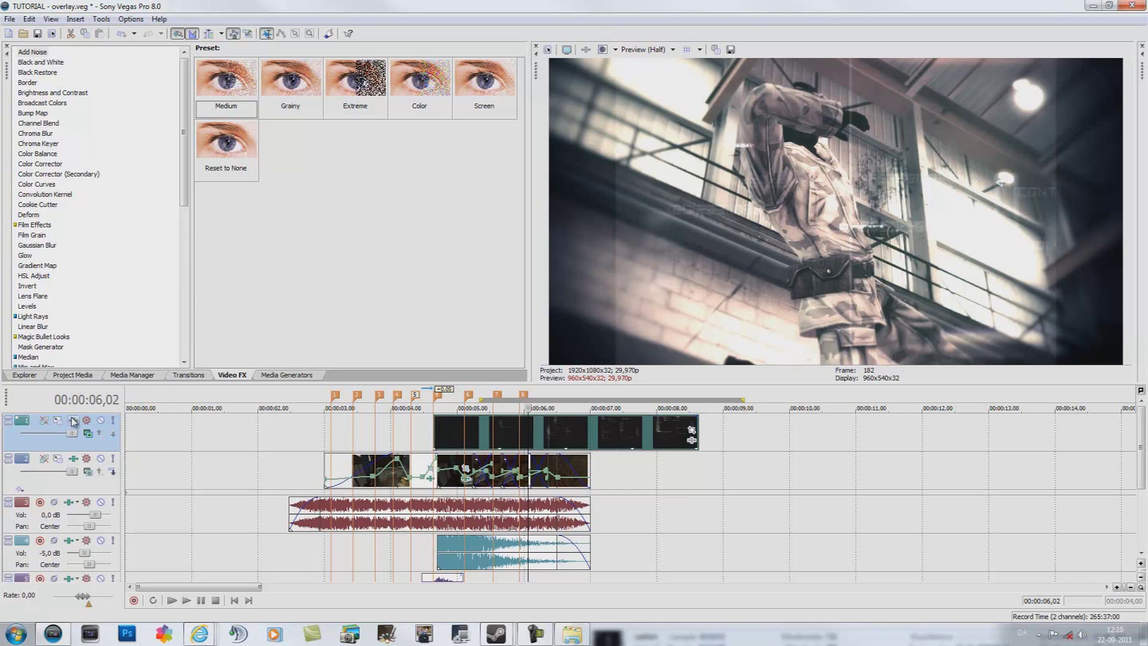
left_click(72, 420)
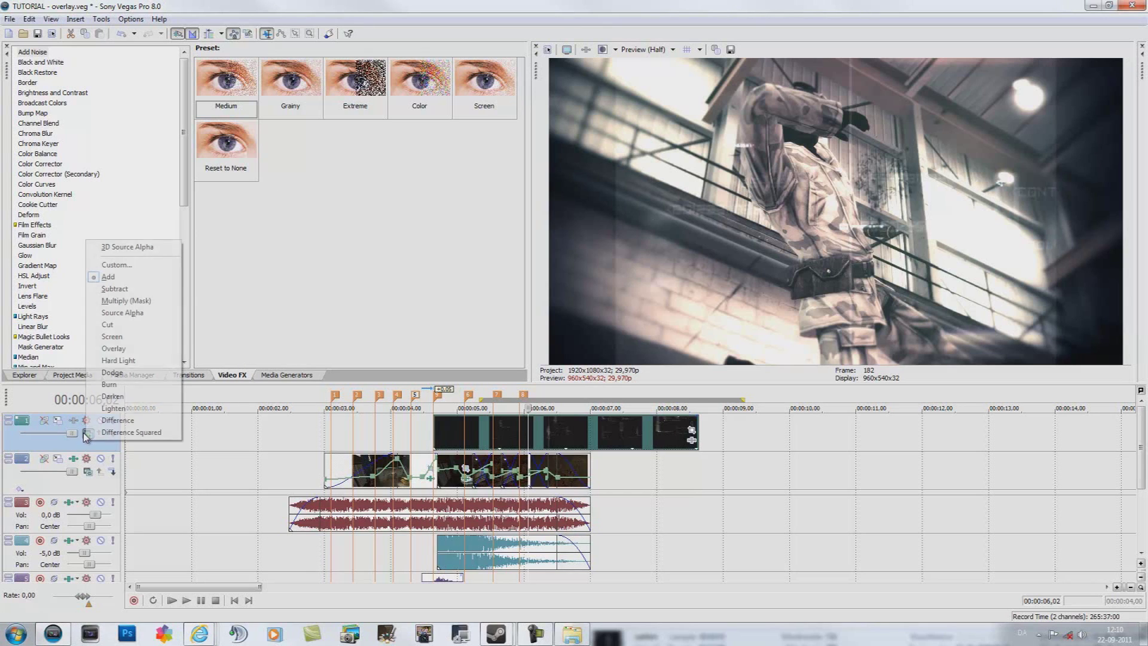
left_click(130, 339)
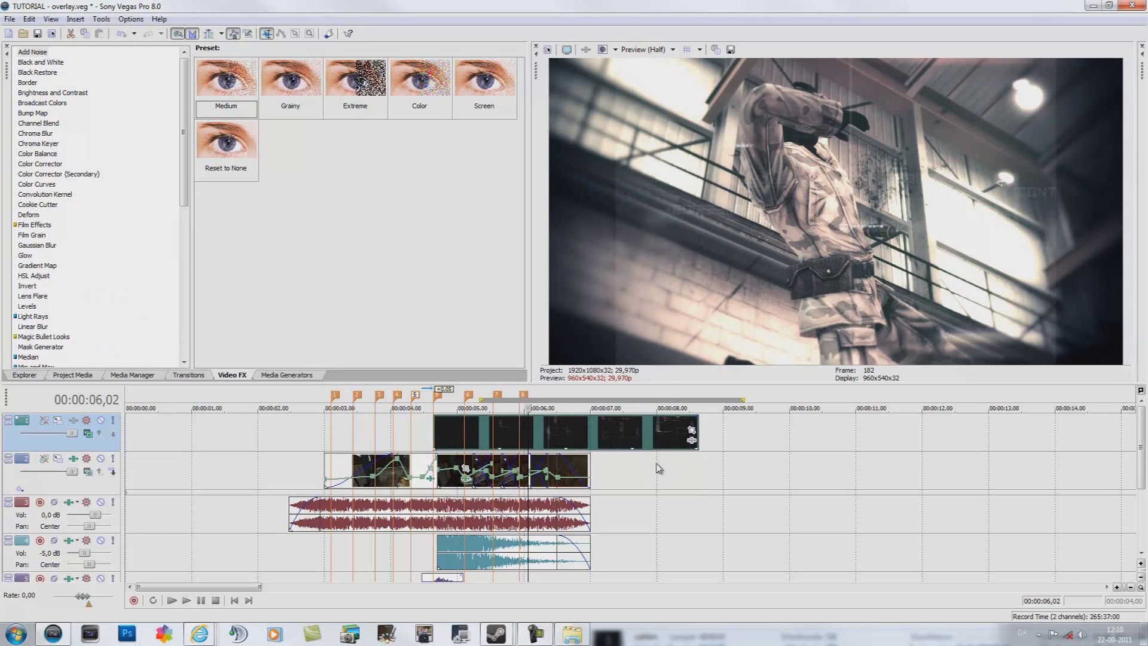
Apply the 16:9 Widescreen preset in the overlay's Event Pan/Crop, undoing a manual resize.
left_click(690, 430)
left_click_drag(782, 483, 733, 447)
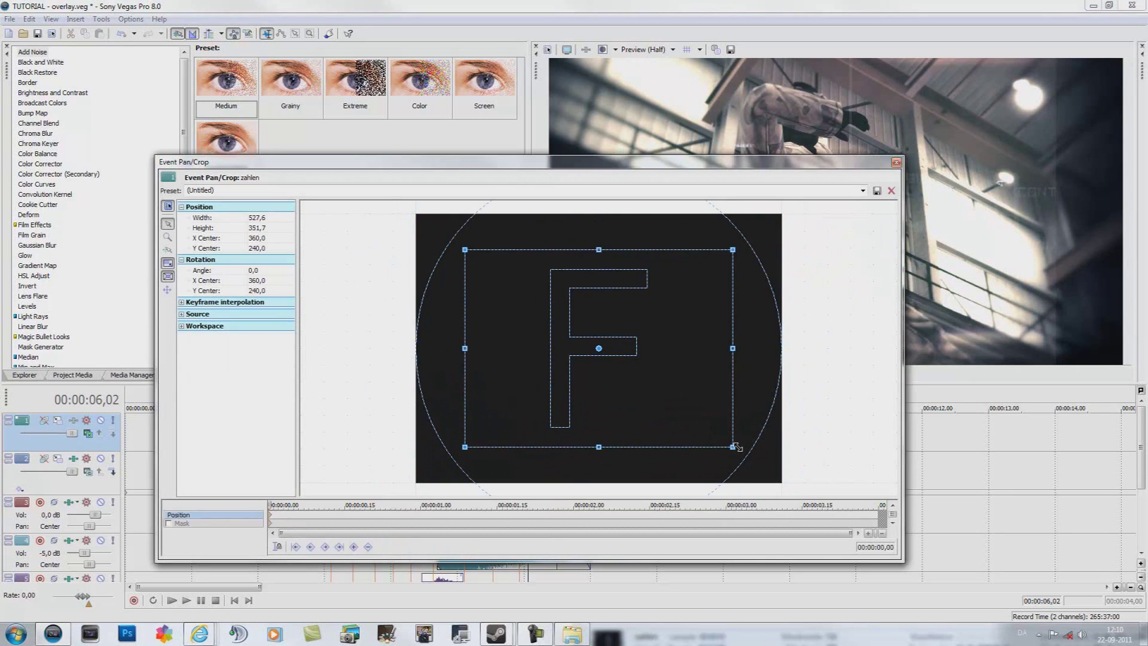
key("ctrl+z")
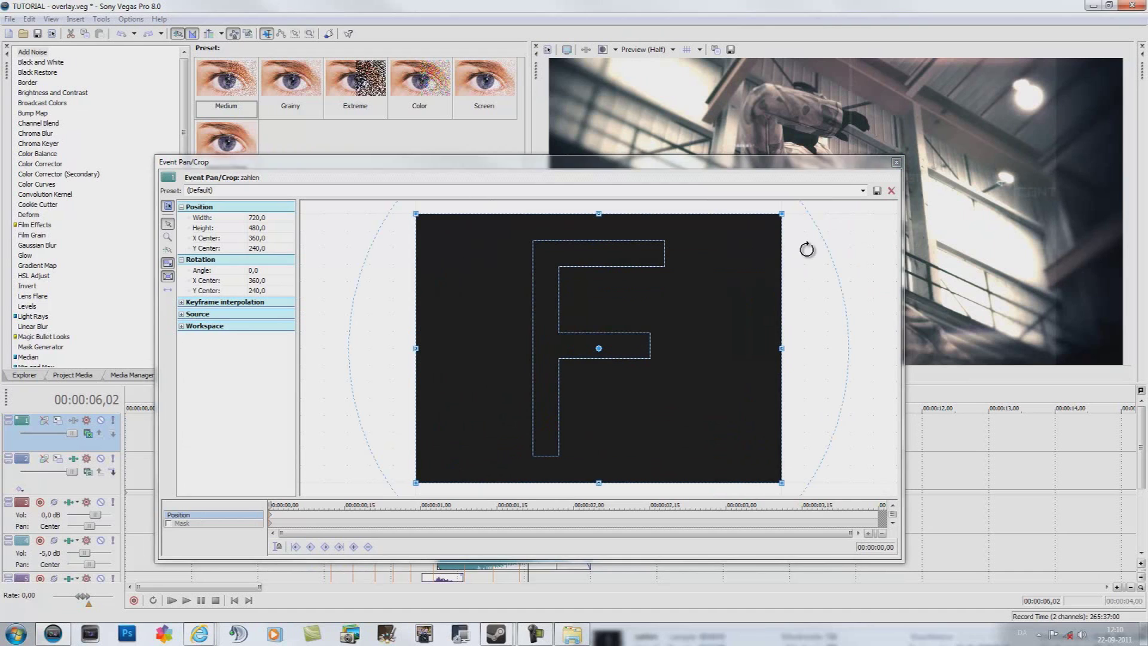
left_click(862, 190)
left_click(320, 224)
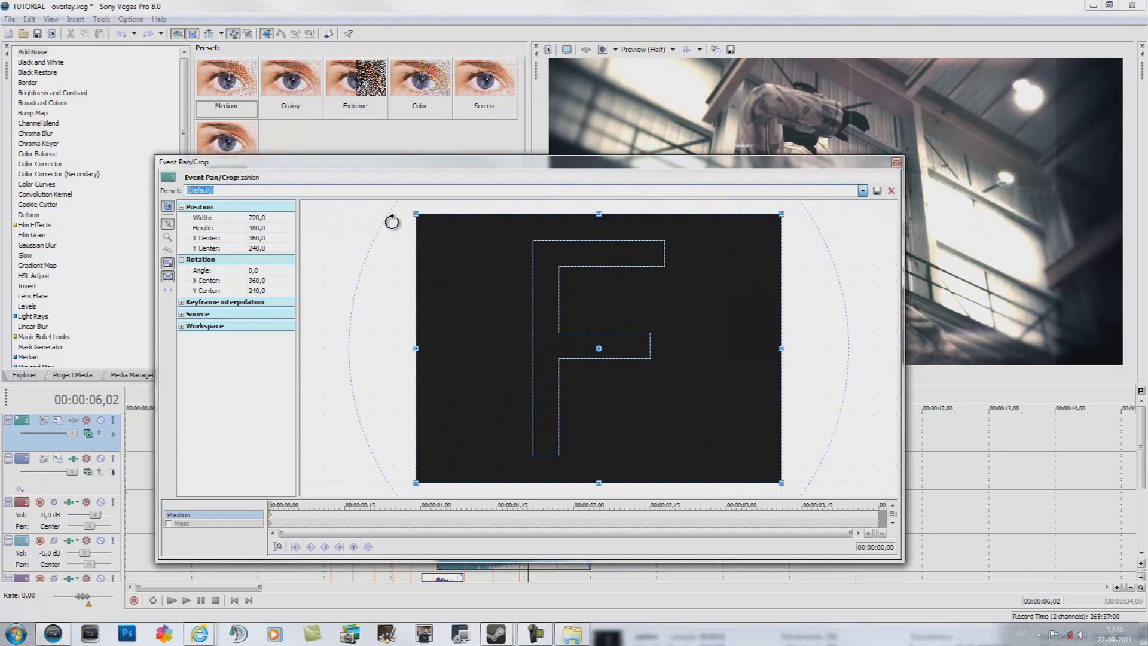
left_click(896, 163)
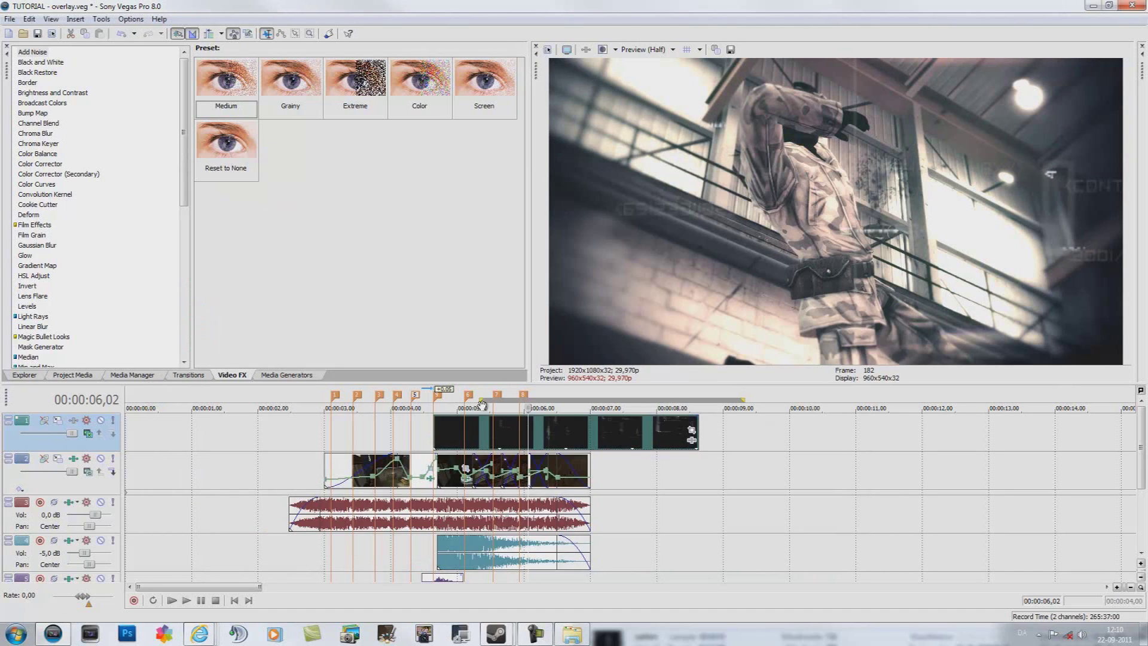
Move the overlay clip later in the timeline and preview it.
left_click_drag(490, 434, 746, 436)
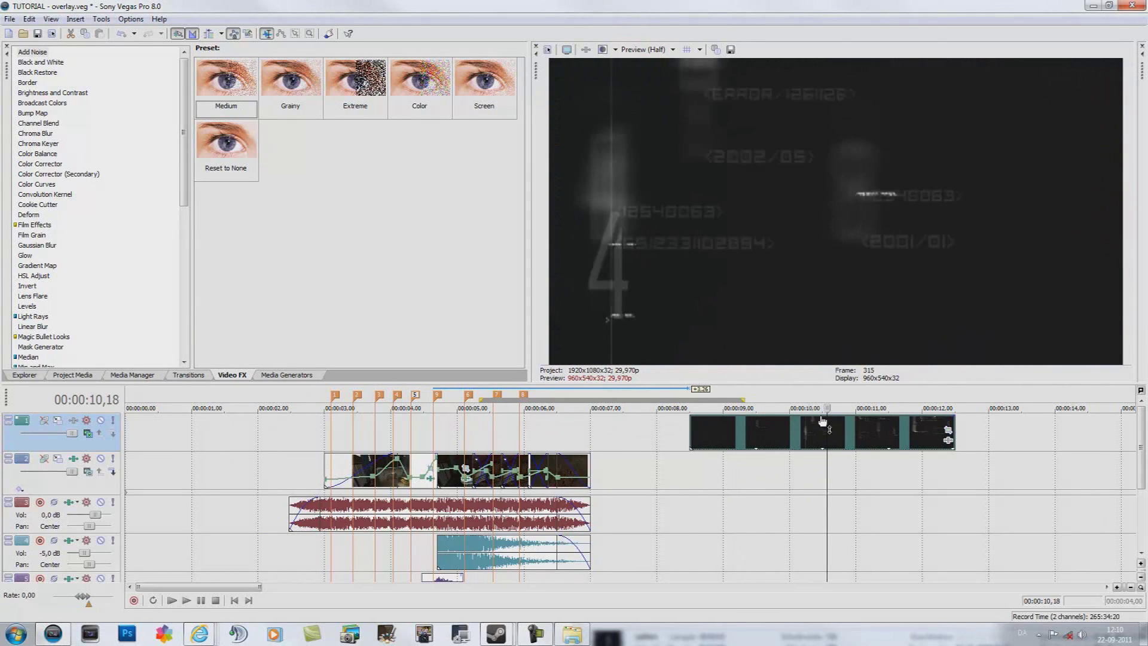
left_click(736, 419)
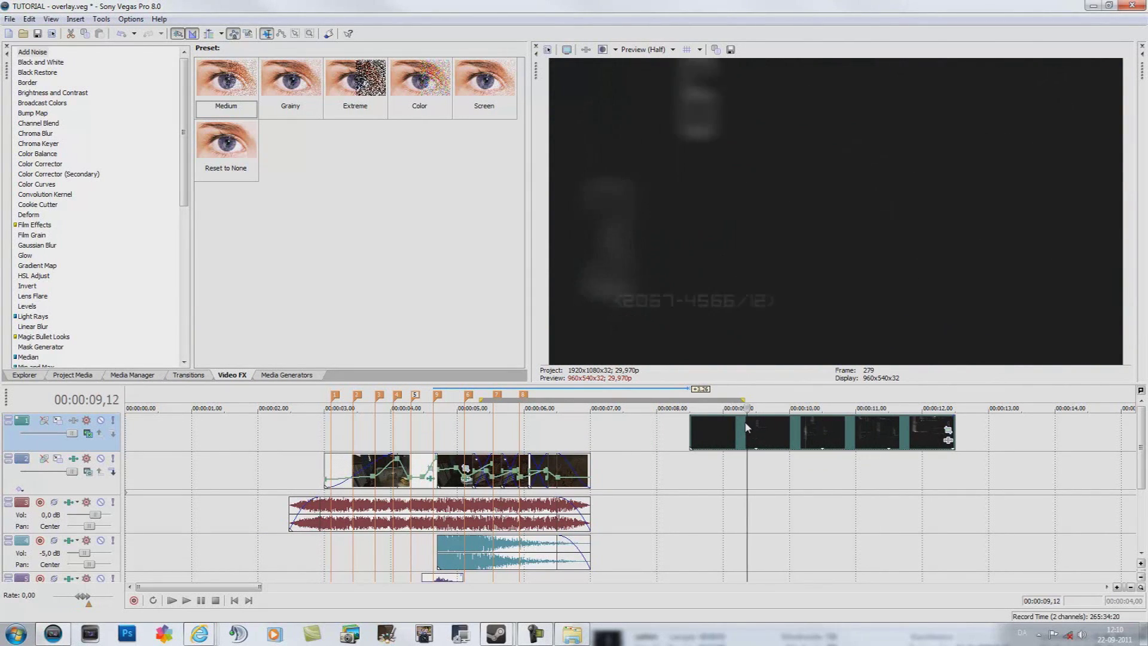
key("space")
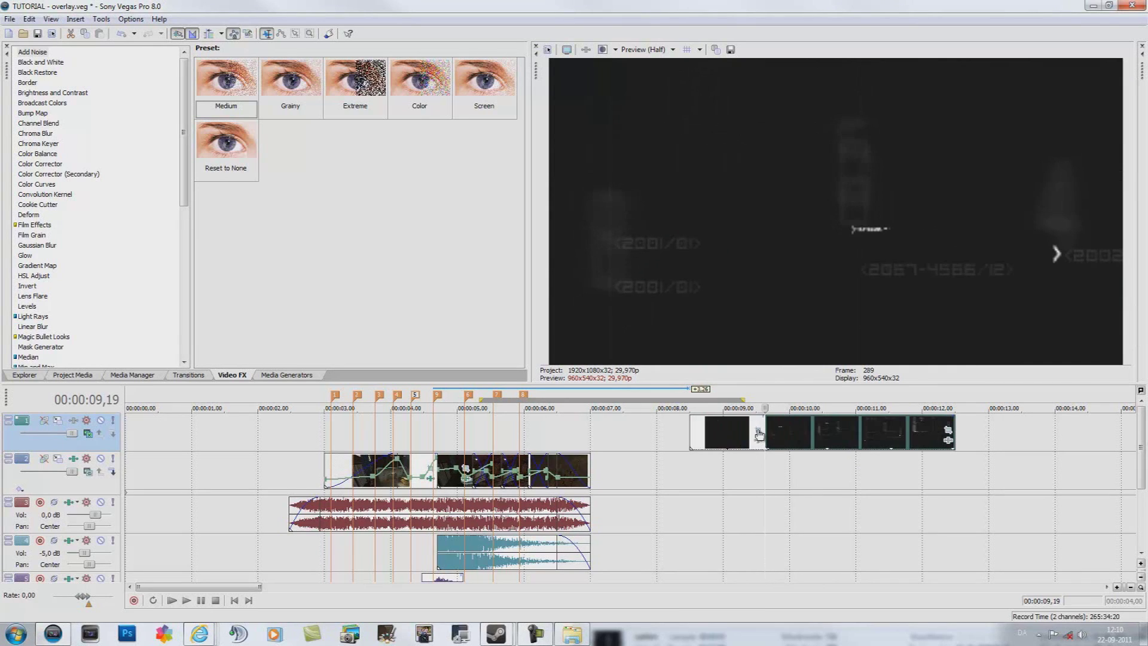
Split the overlay at the playhead, delete its start, and slide the rest left over the shot.
left_click(771, 432)
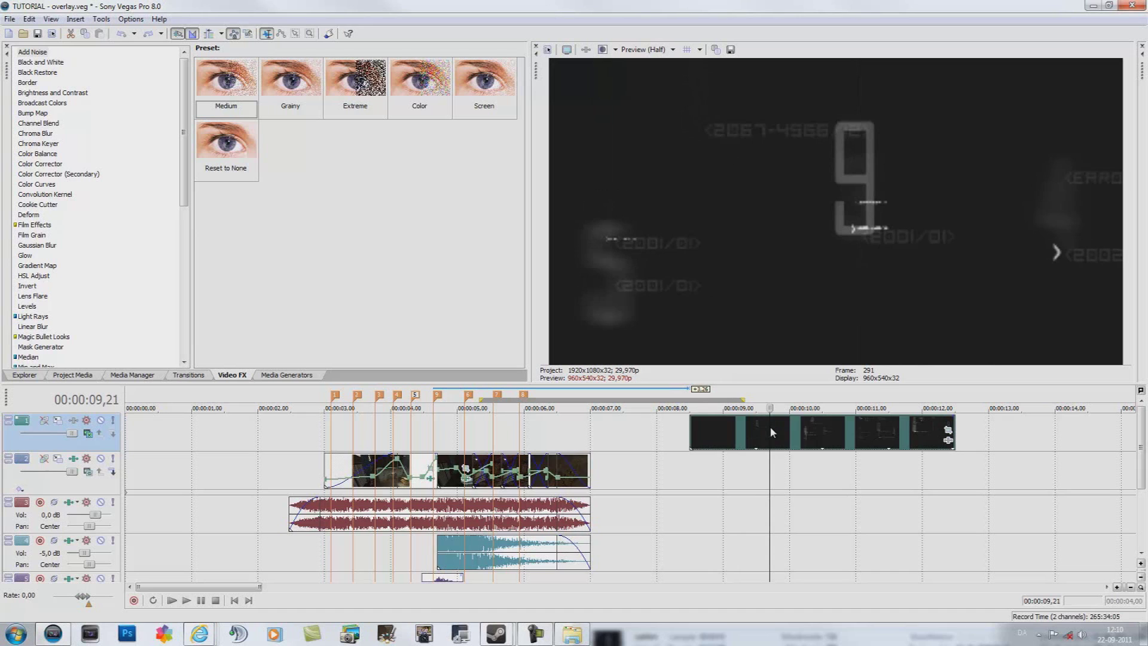
key("s")
left_click(728, 419)
key("Delete")
left_click_drag(818, 433, 594, 432)
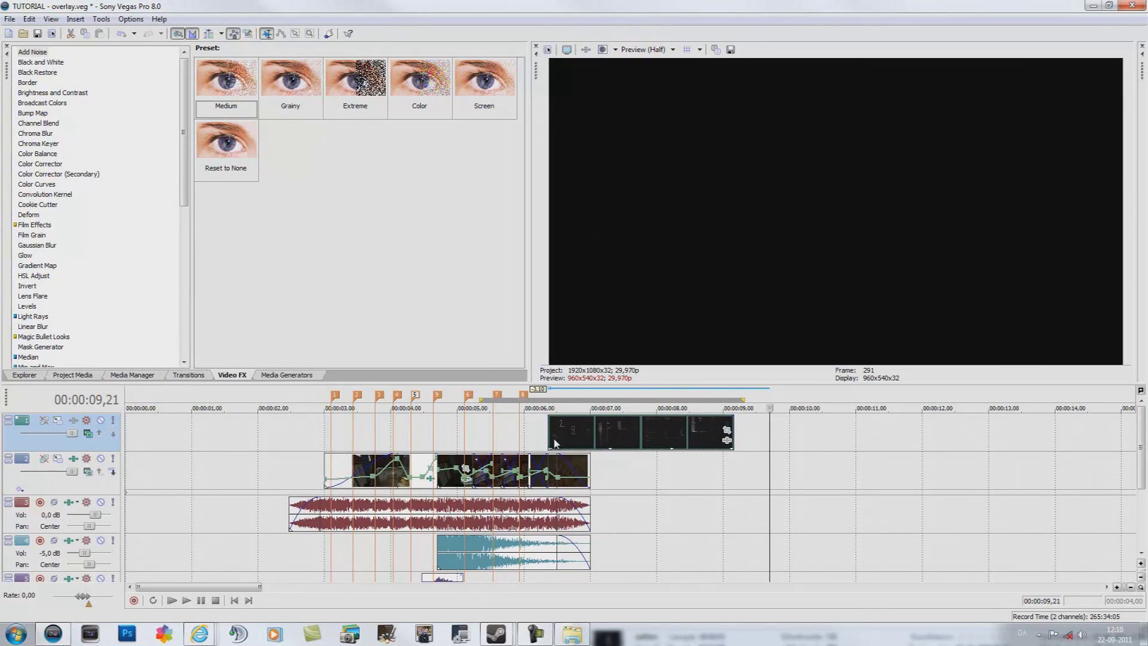
scroll(872, 433, "up", 3)
left_click_drag(872, 433, 792, 432)
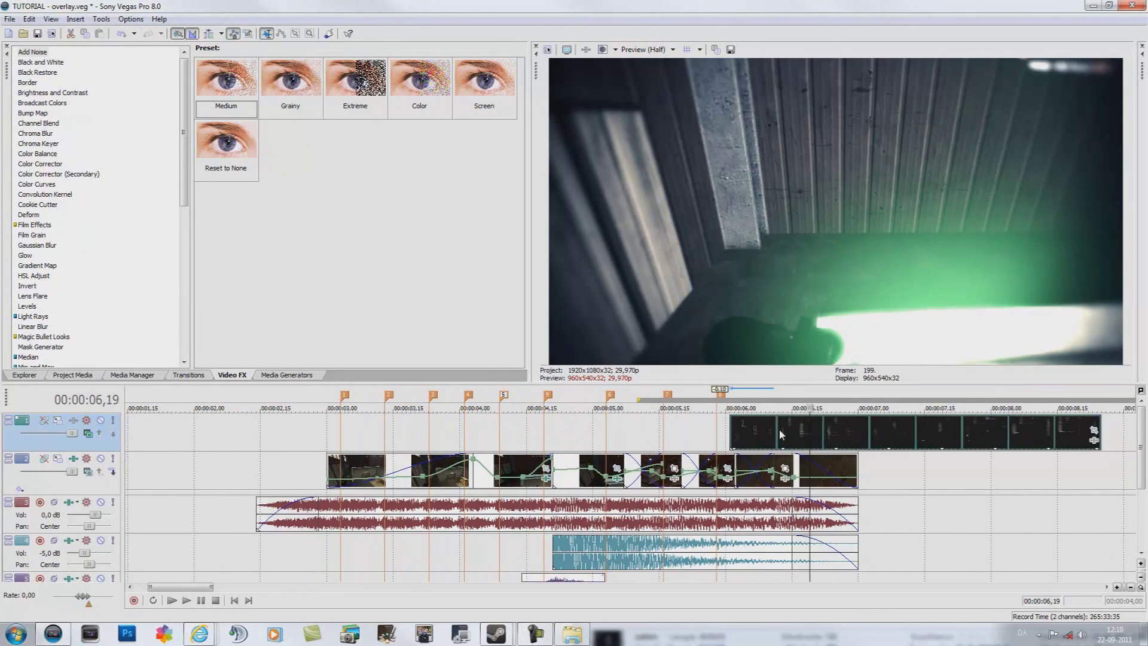
Start the overlay at the second audio clip (00:00:04,21) and cut it off at 00:00:05,16.
left_click(565, 432)
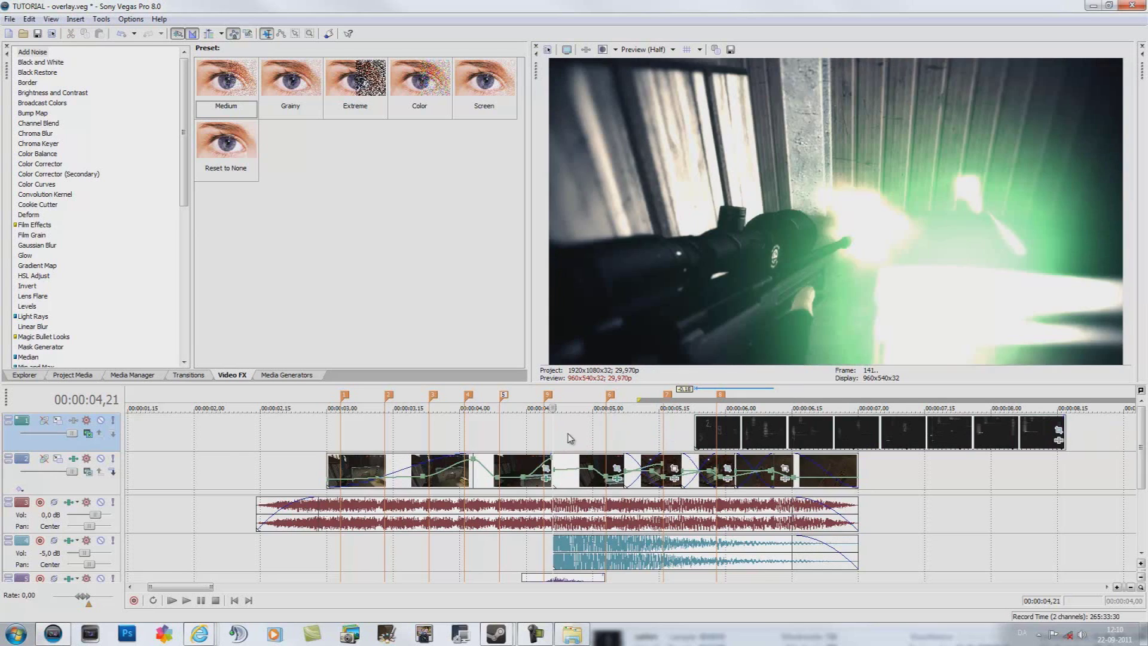
scroll(583, 427, "up", 1)
scroll(591, 424, "up", 1)
scroll(591, 423, "down", 1)
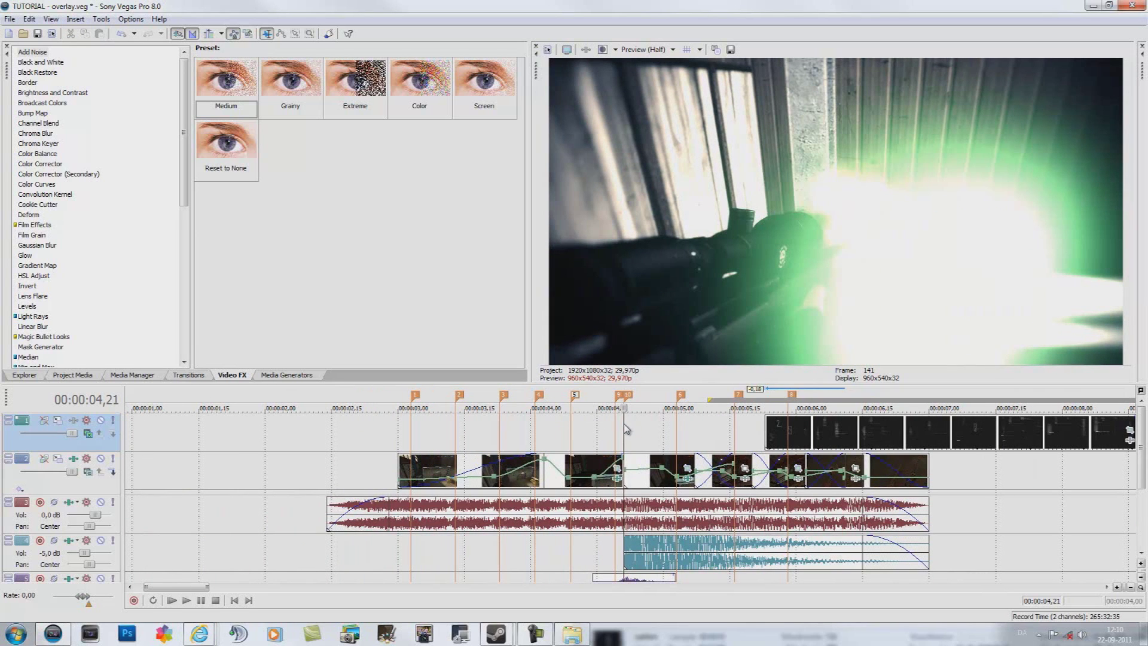
left_click_drag(793, 430, 648, 430)
scroll(649, 429, "up", 2)
scroll(635, 423, "up", 2)
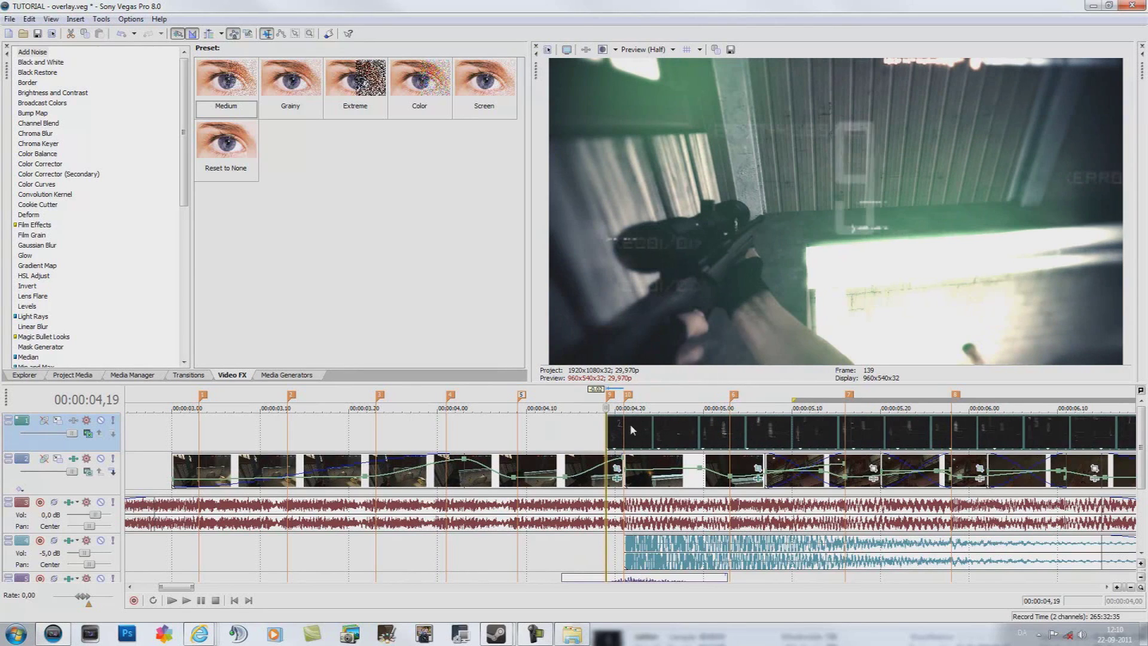
left_click_drag(630, 423, 670, 431)
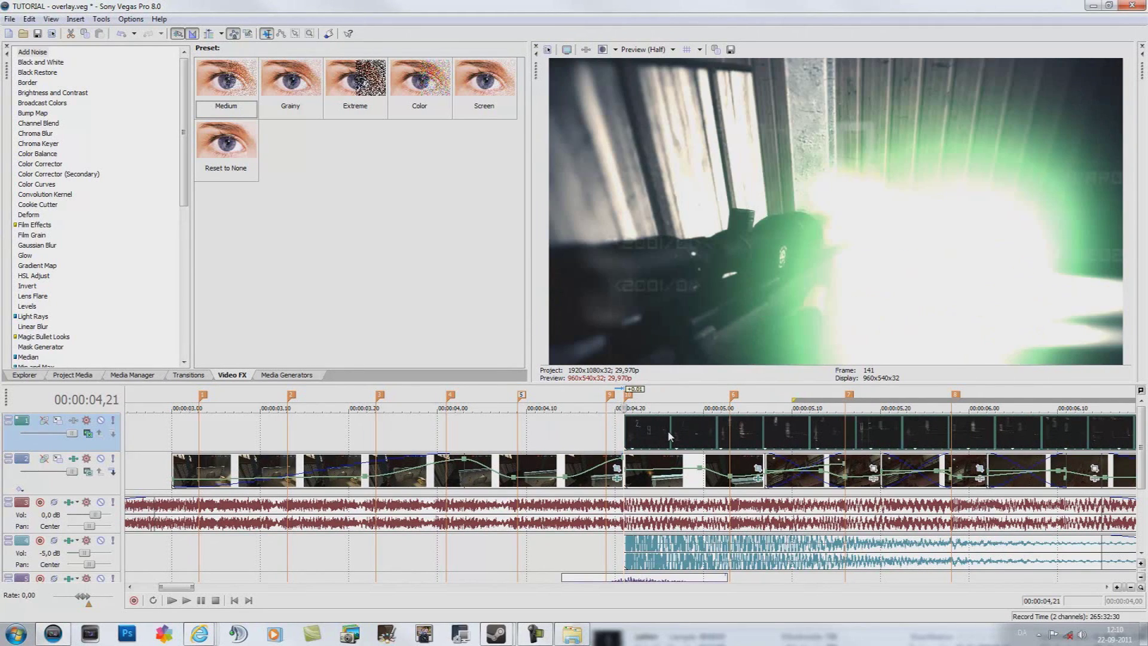
scroll(673, 426, "down", 1)
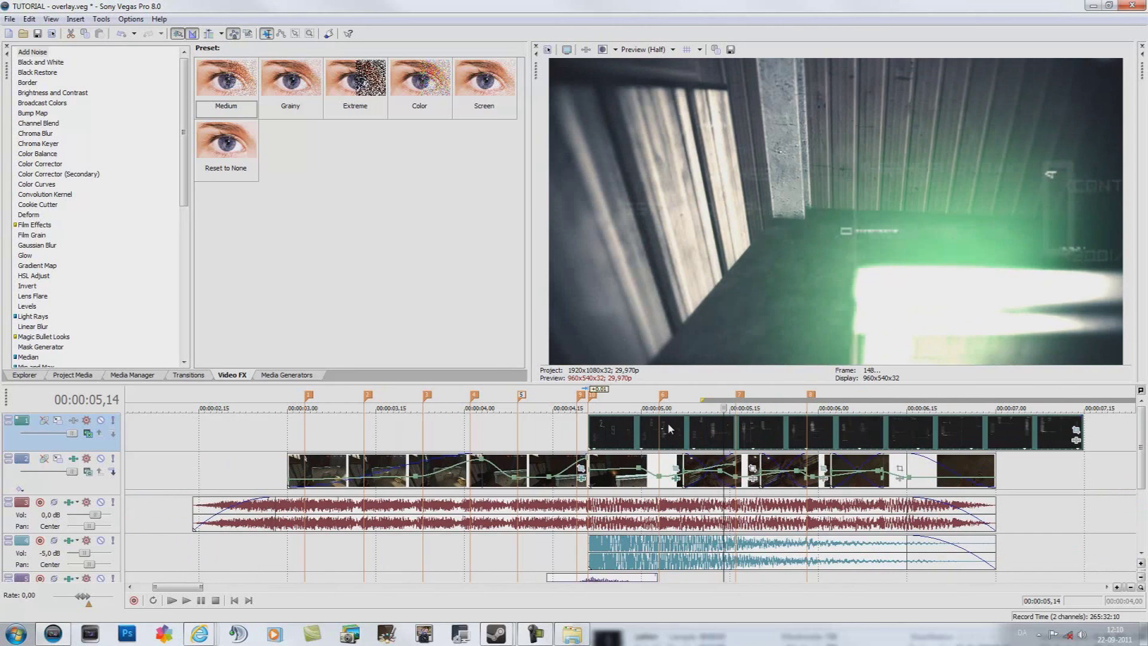
scroll(667, 428, "down", 2)
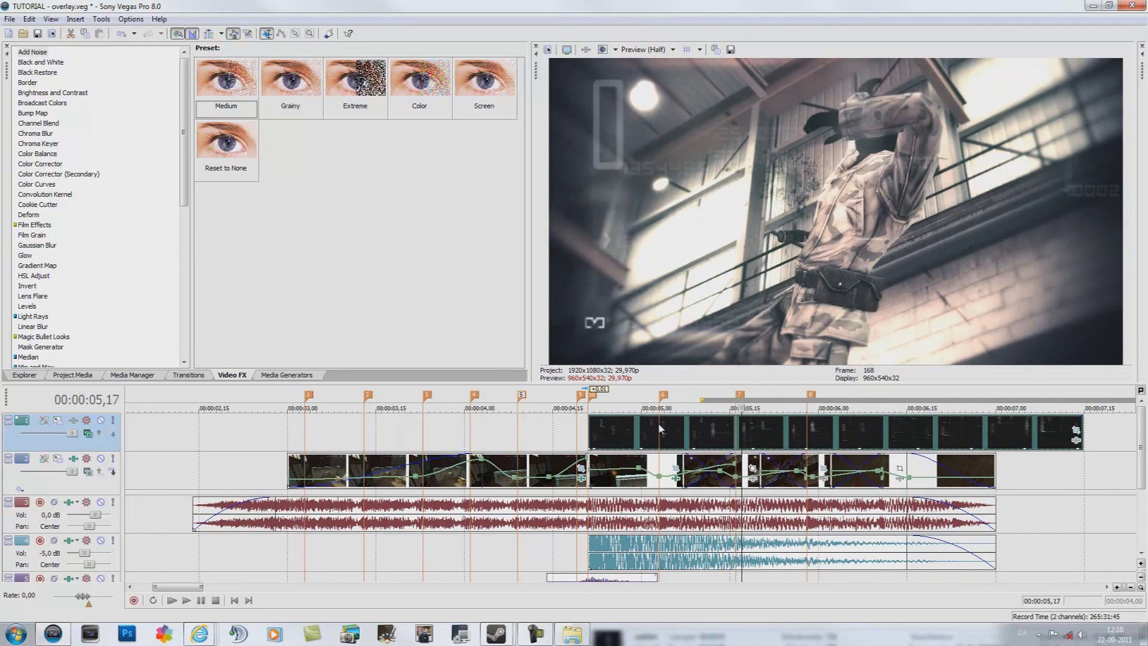
scroll(730, 425, "up", 6)
left_click(736, 426)
key("s")
key("Delete")
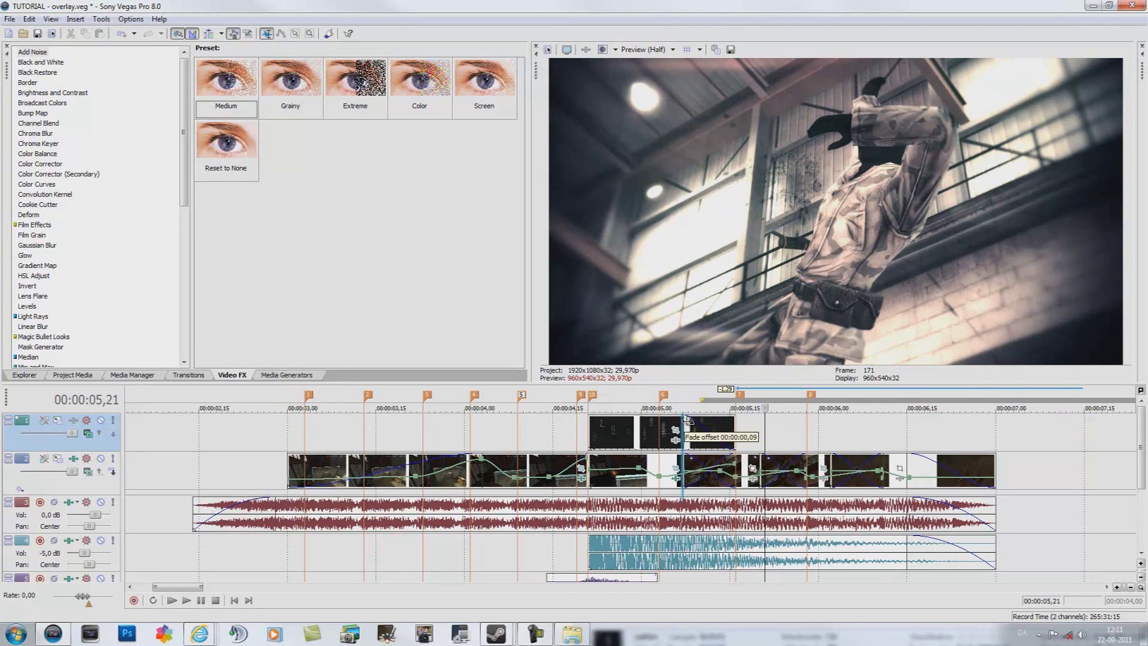
left_click_drag(567, 394, 888, 398)
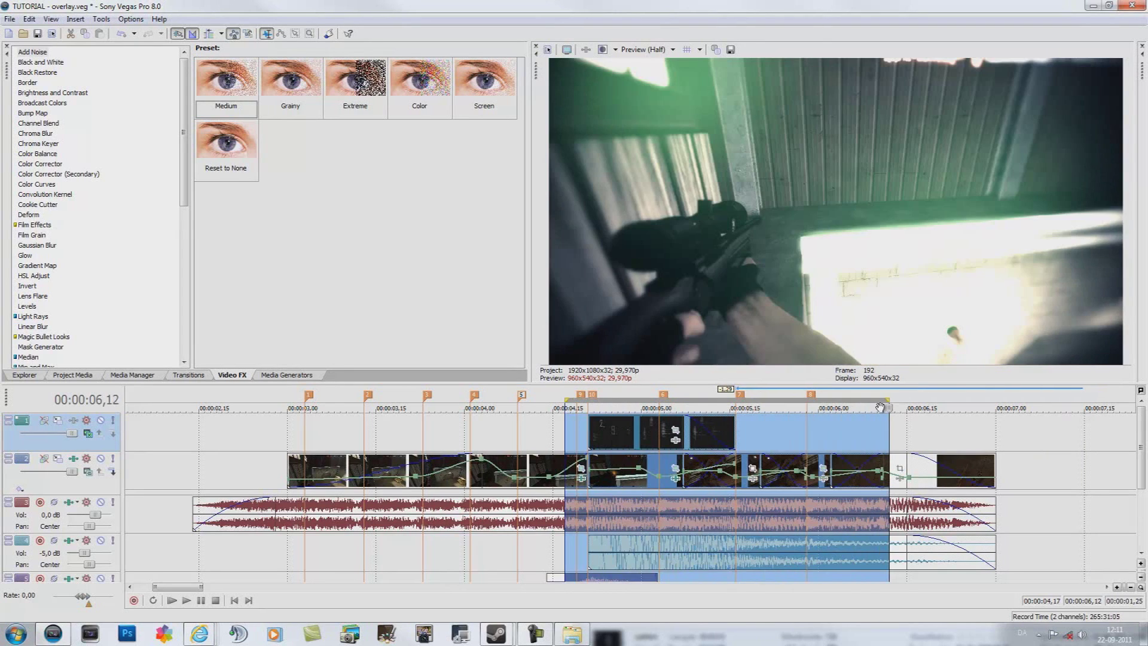
left_click(787, 404)
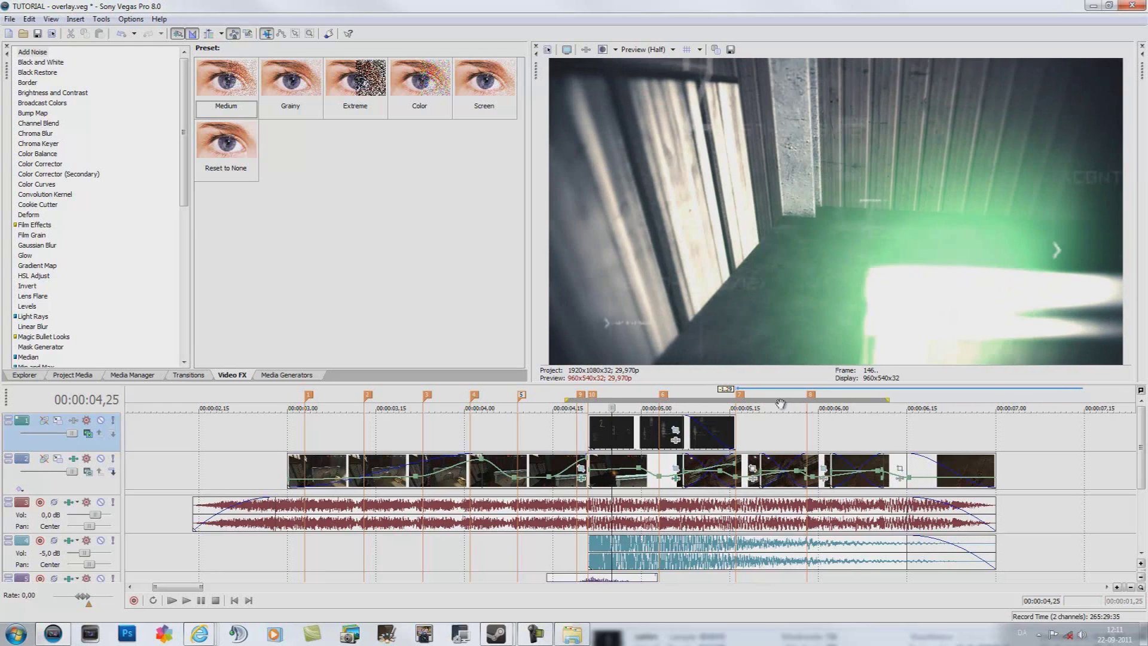
left_click_drag(539, 421, 554, 421)
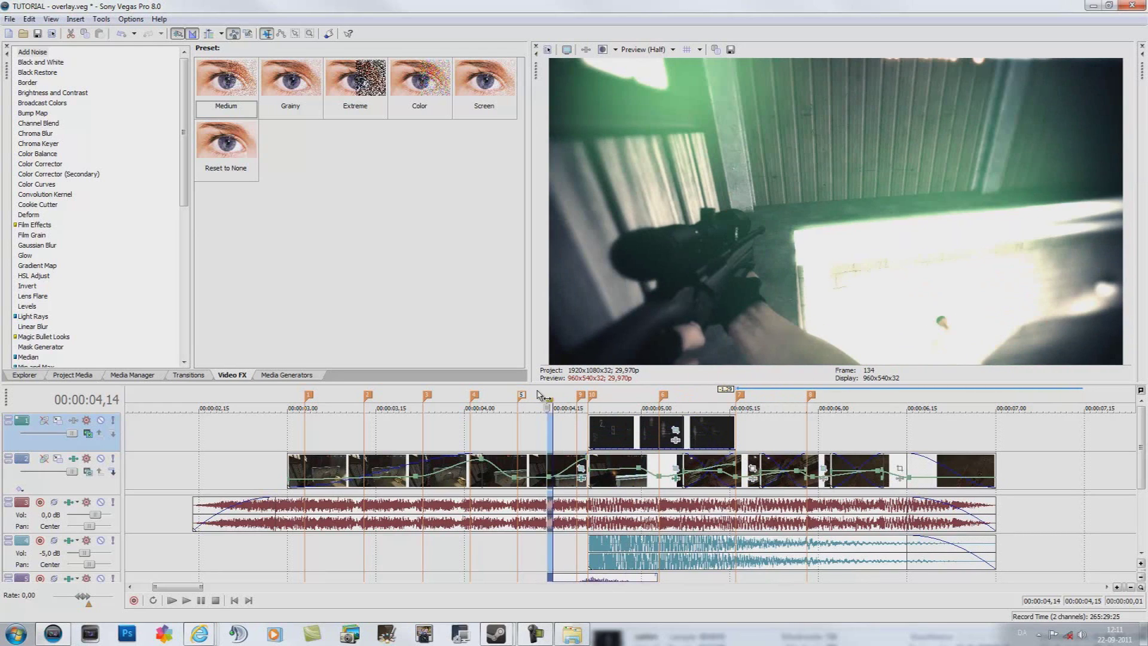
left_click_drag(541, 395, 830, 401)
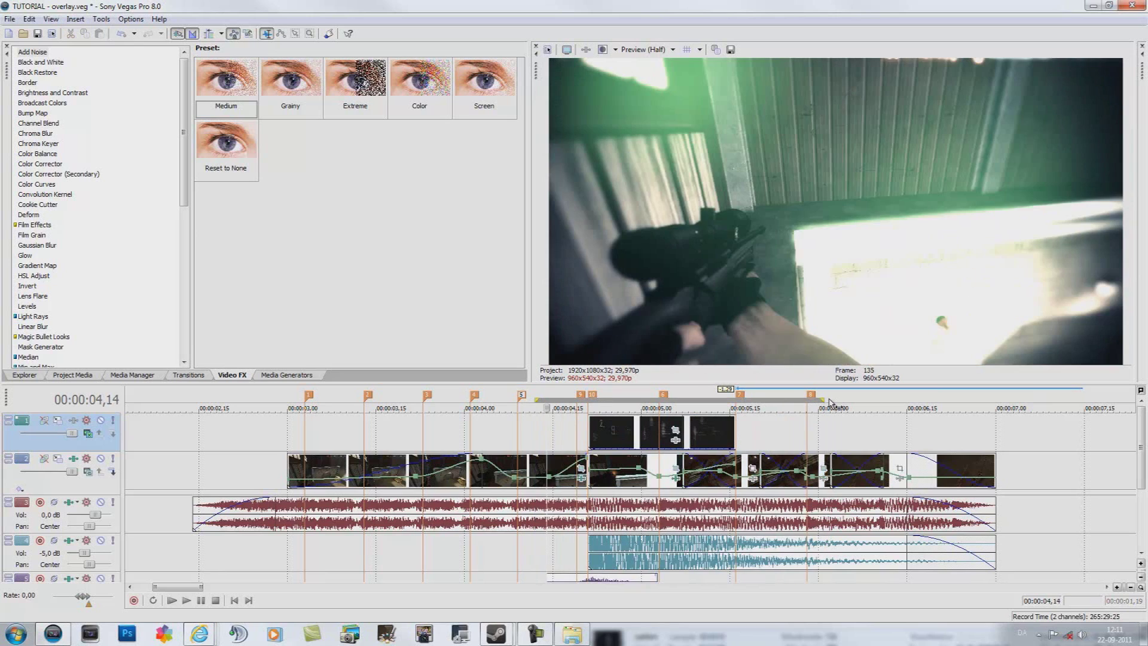
key("space")
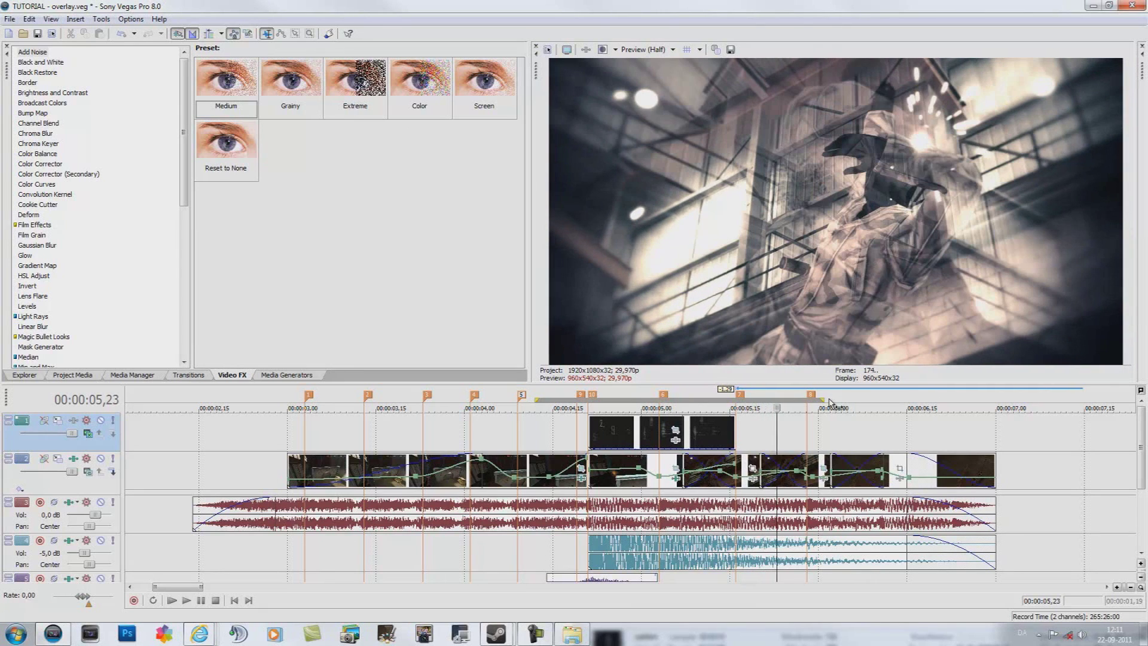
key("space")
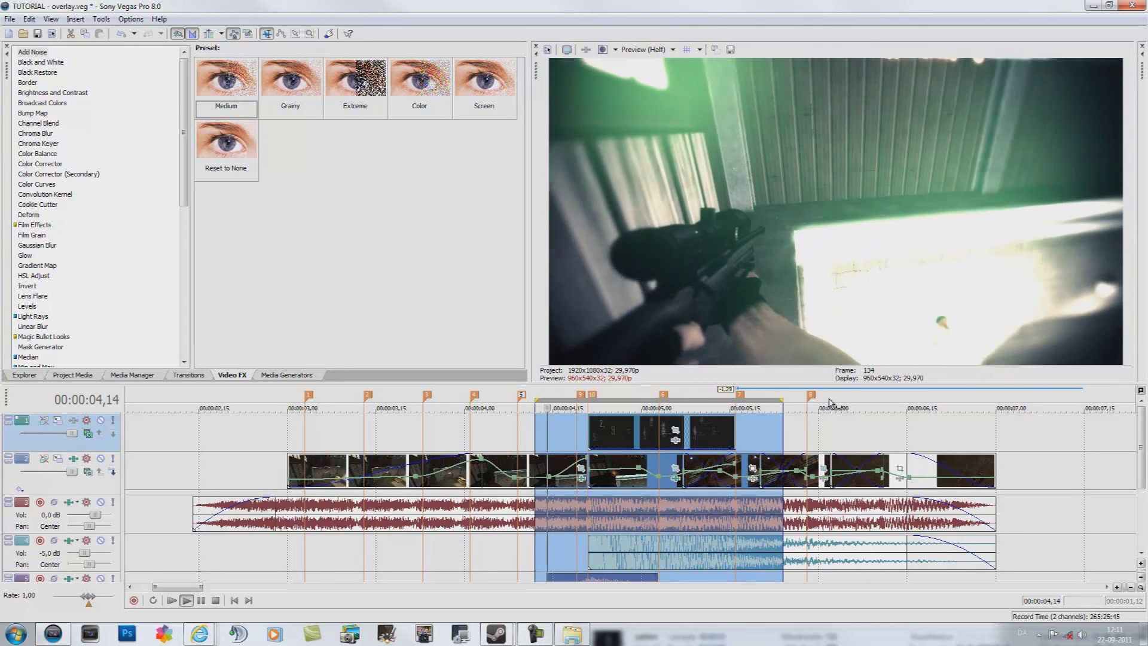
key("space")
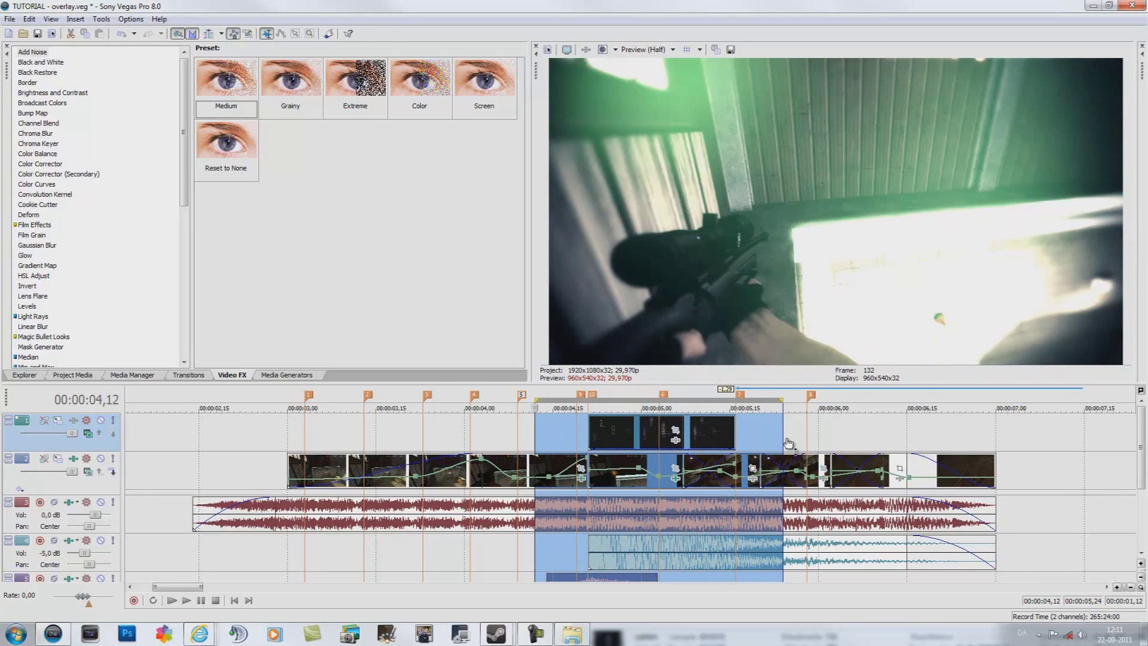
left_click(634, 408)
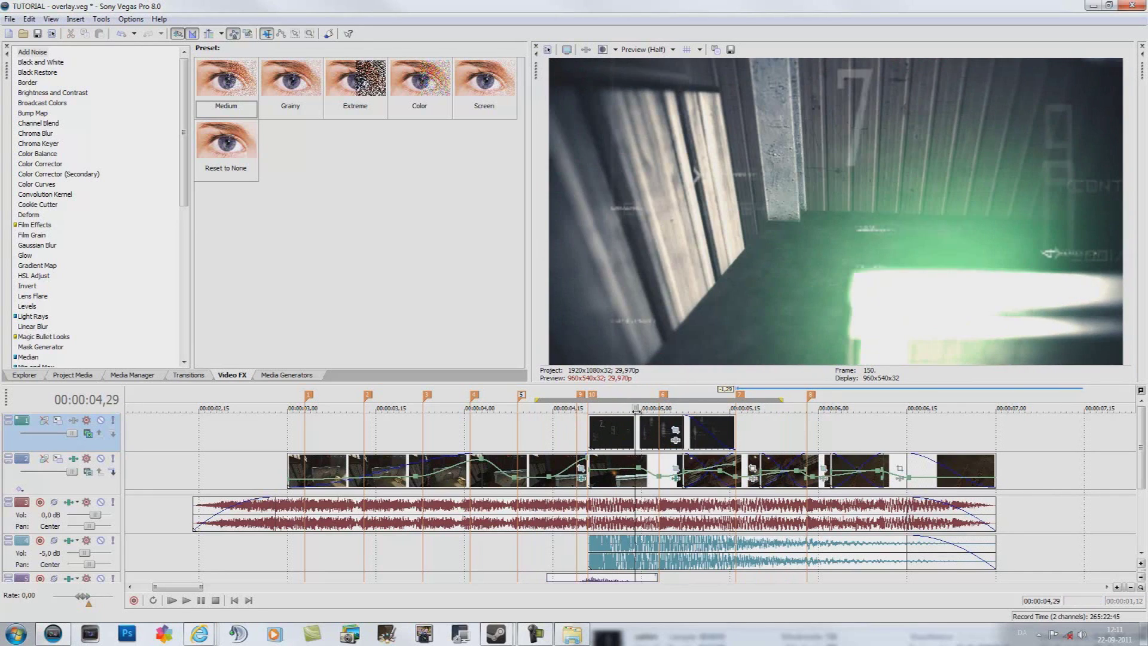
key("Right")
key("Right")
key("Right")
key("Right")
key("Right")
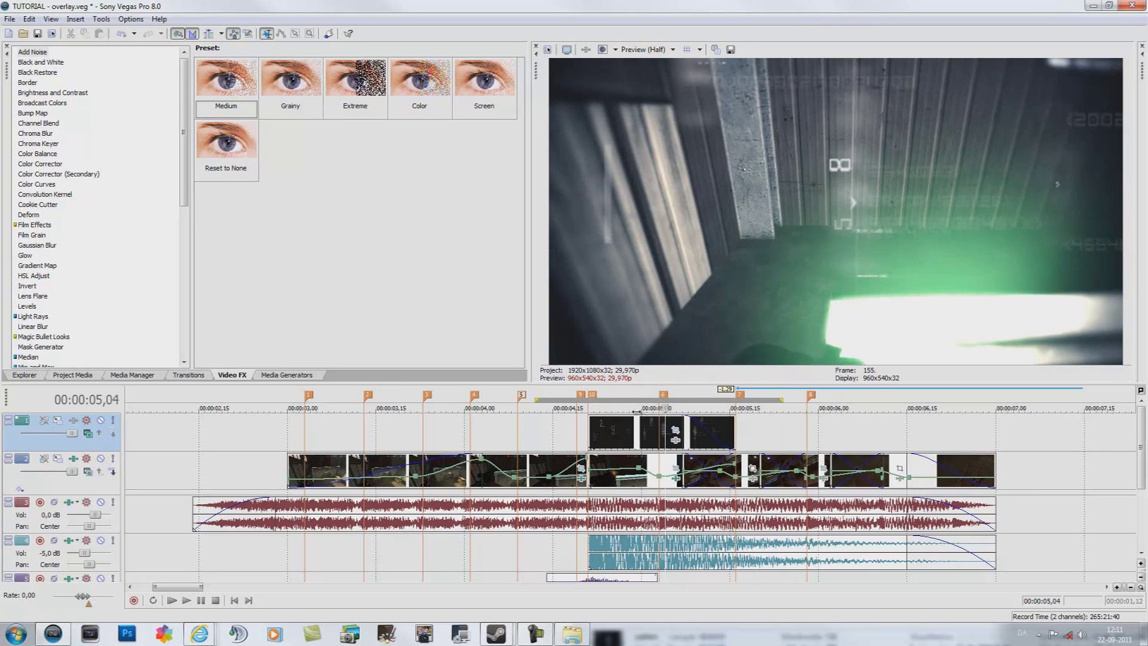
key("Right")
key("Right")
key("Right")
key("Right")
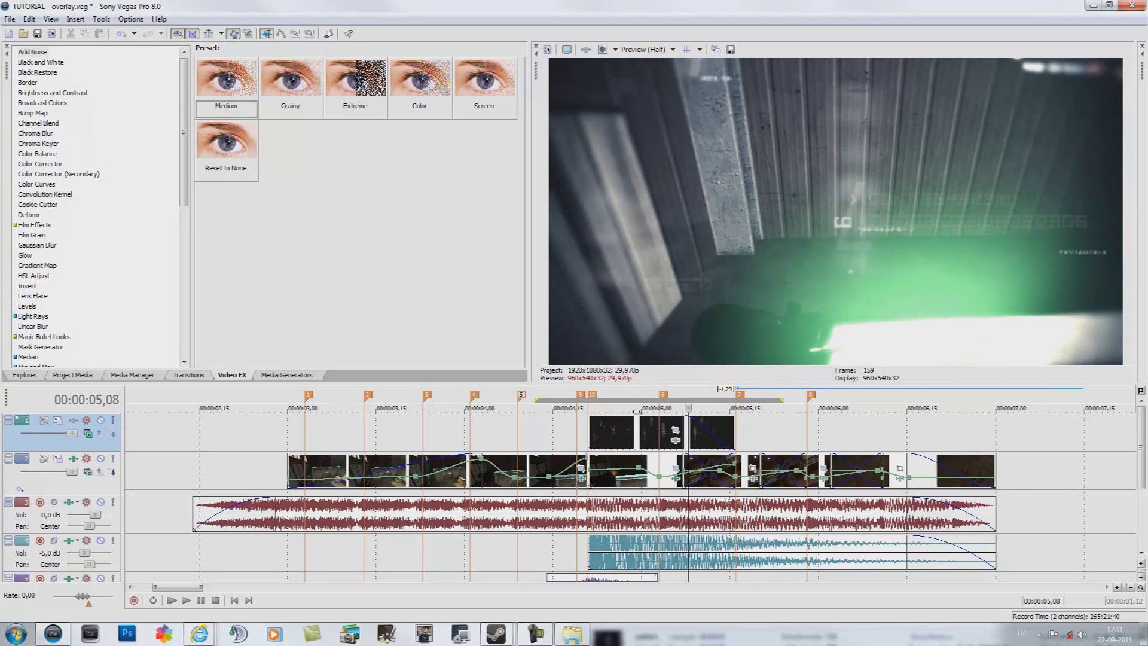
key("Right")
key("Right")
key("Right")
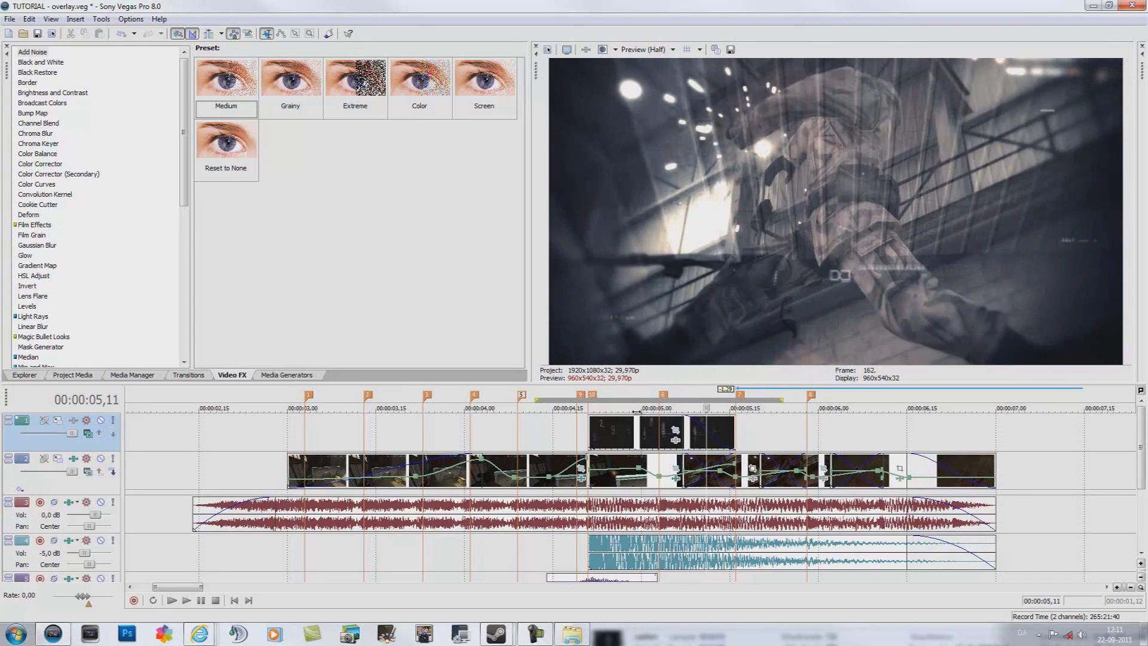
key("Right")
key("Right")
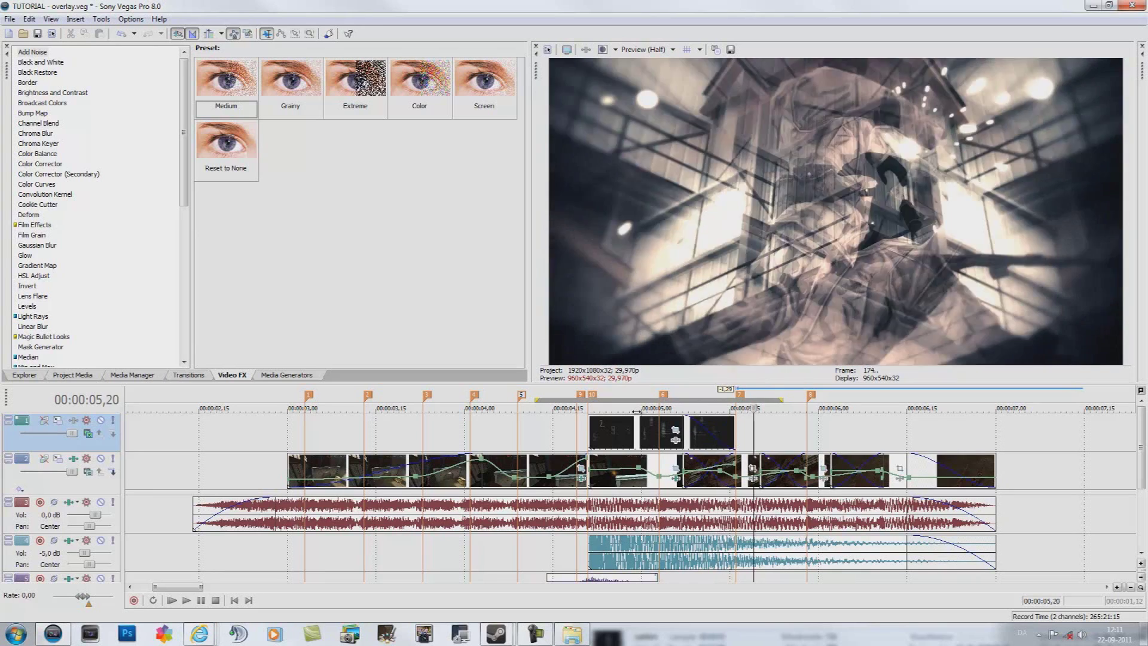
double_click(724, 398)
key("space")
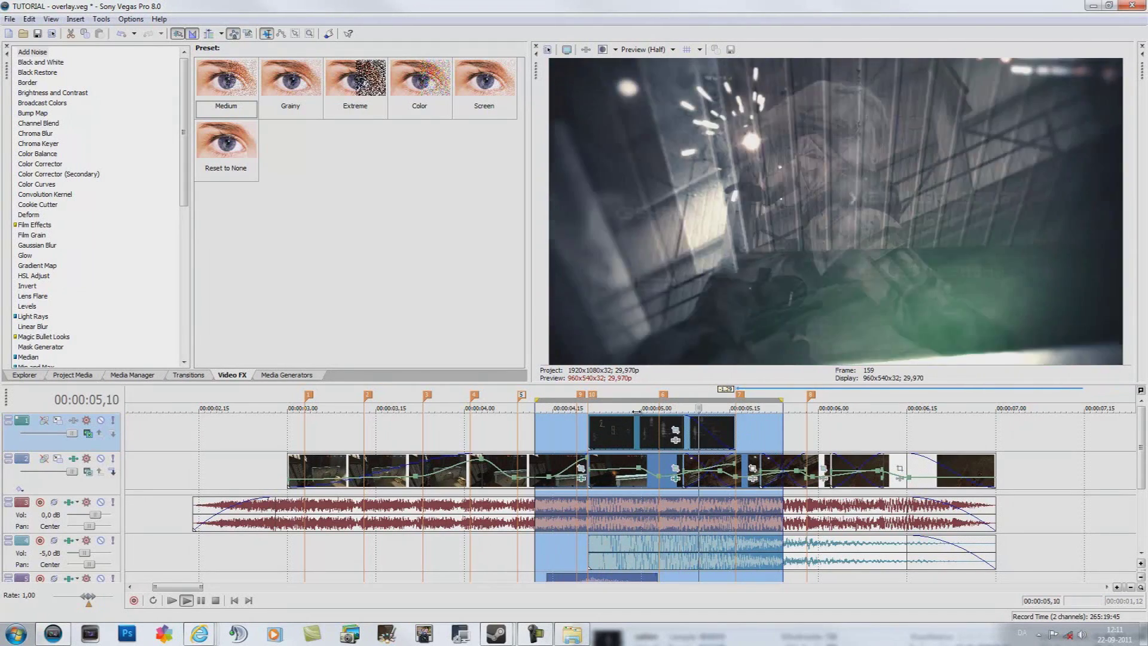
key("space")
left_click(778, 427)
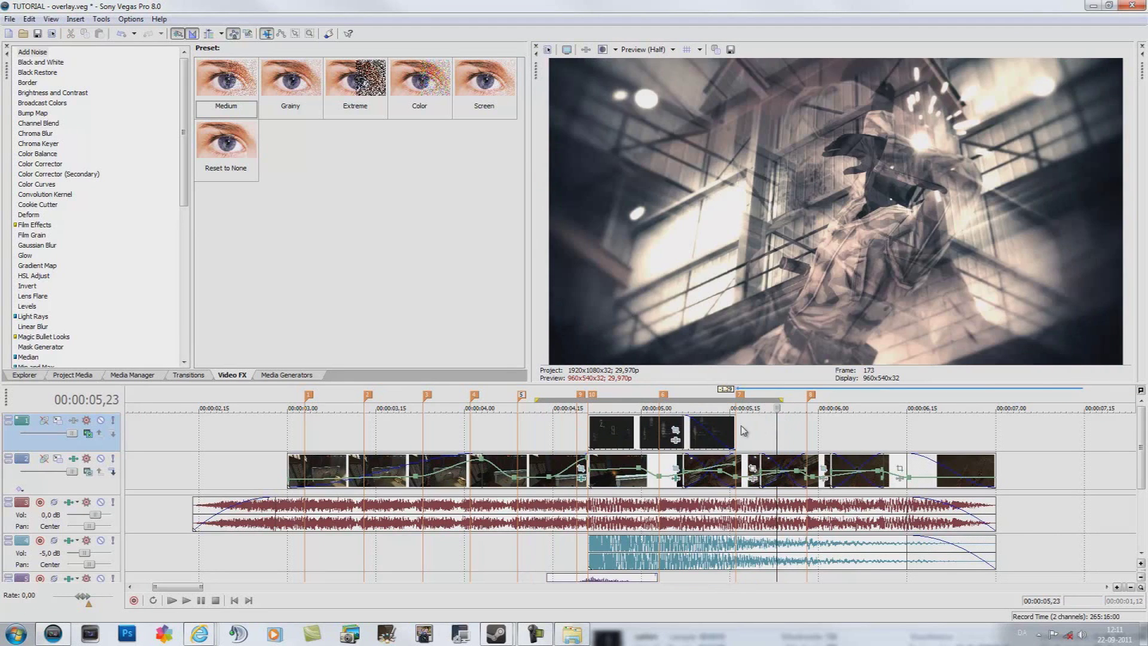
Extend the overlay toward the end of the shot and widen the loop region to cover it.
mouse_move(734, 427)
left_mouse_down()
mouse_move(993, 445)
mouse_move(919, 433)
left_mouse_up()
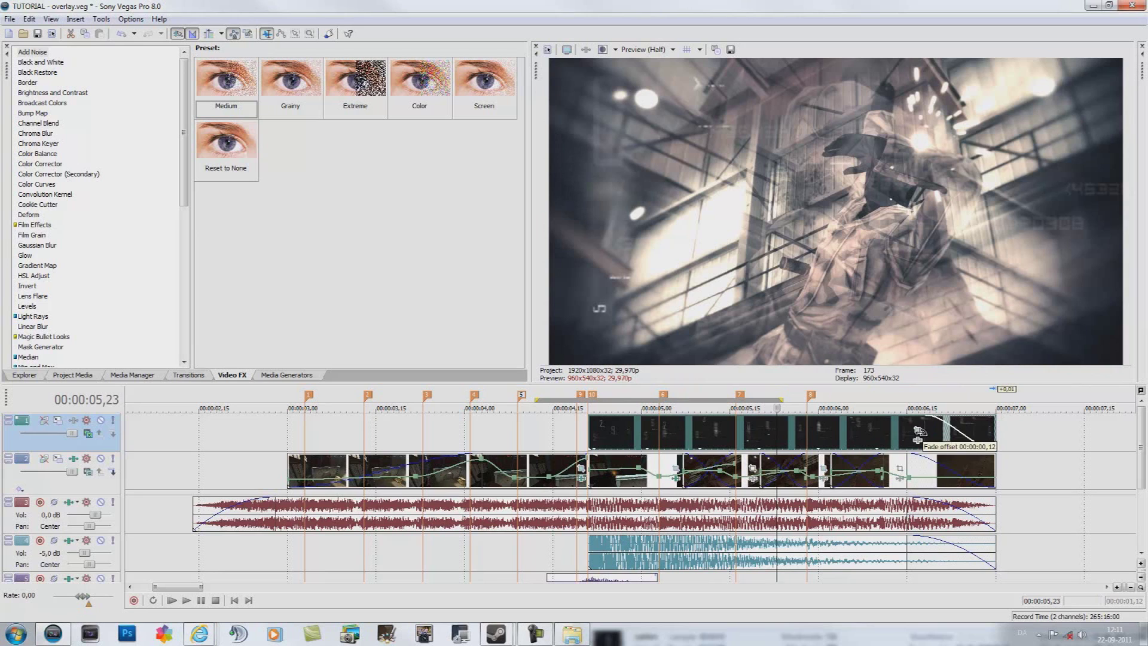
left_click_drag(570, 391, 1001, 401)
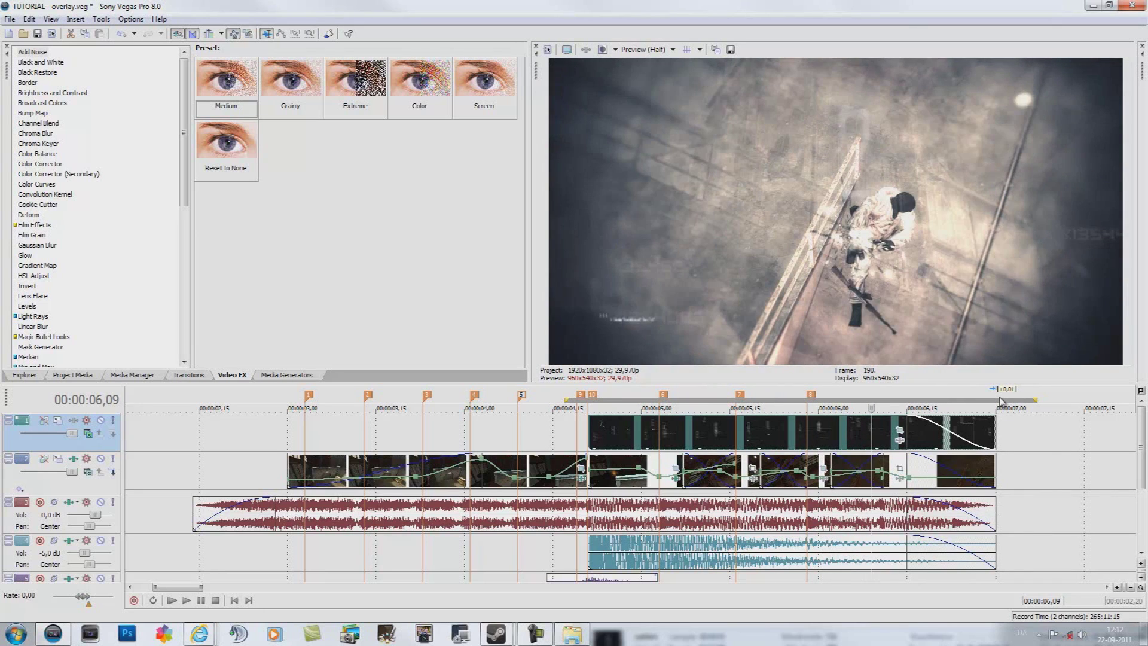
key("o")
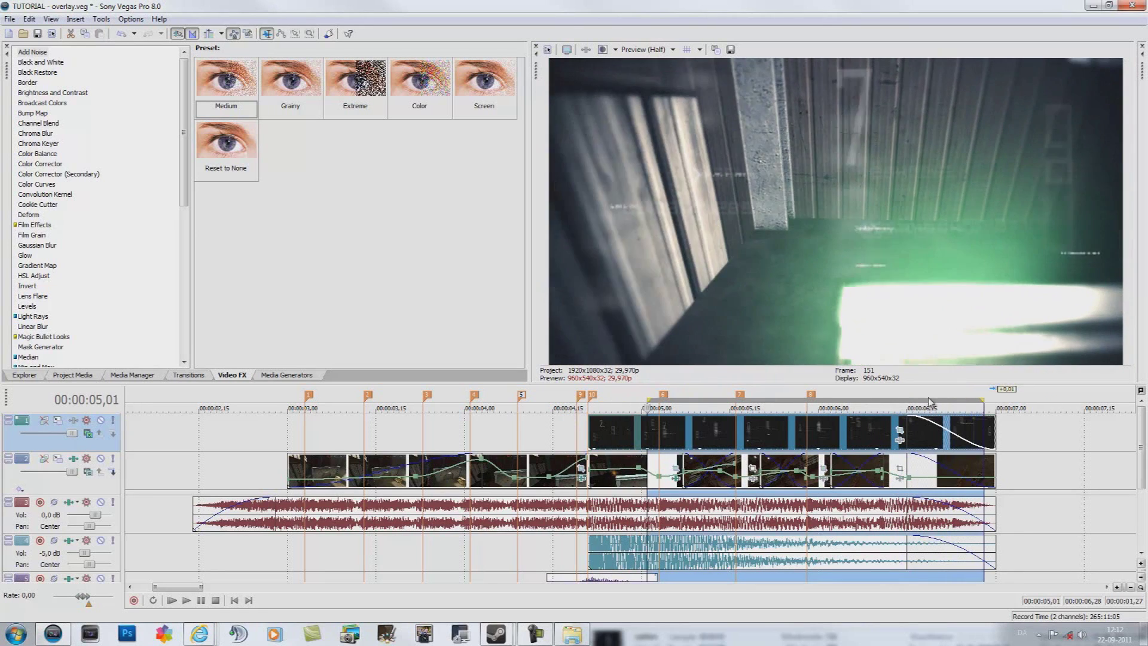
Move the loop region two frames earlier, replay the overlay section, and scrub to the fade-out.
left_click_drag(849, 401, 836, 400)
key("space")
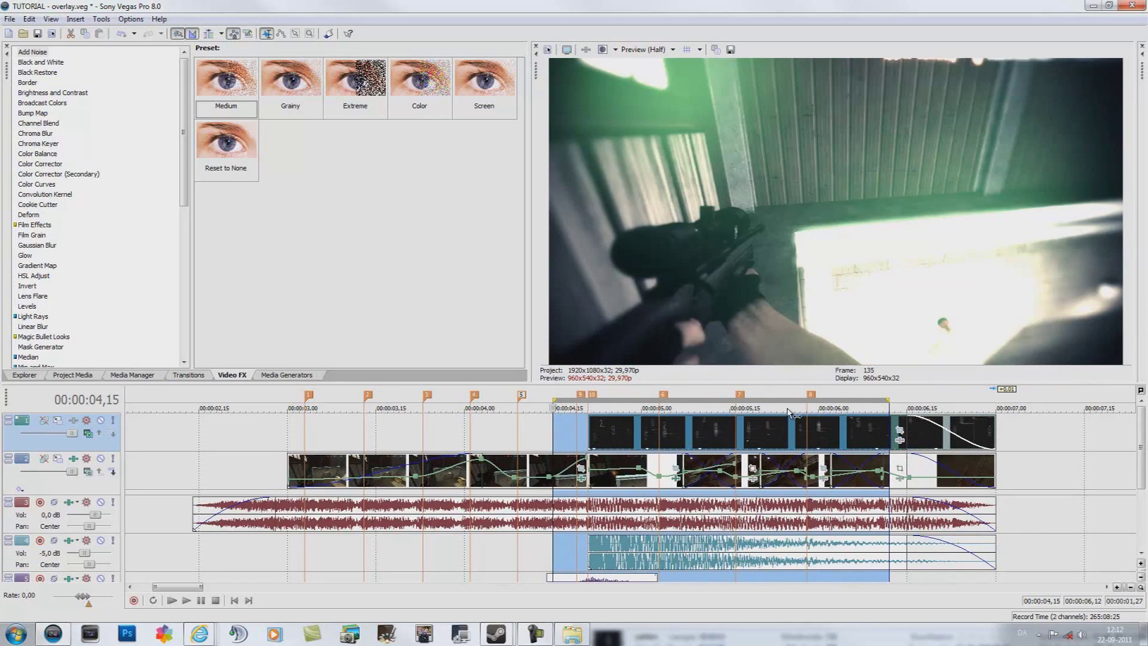
key("space")
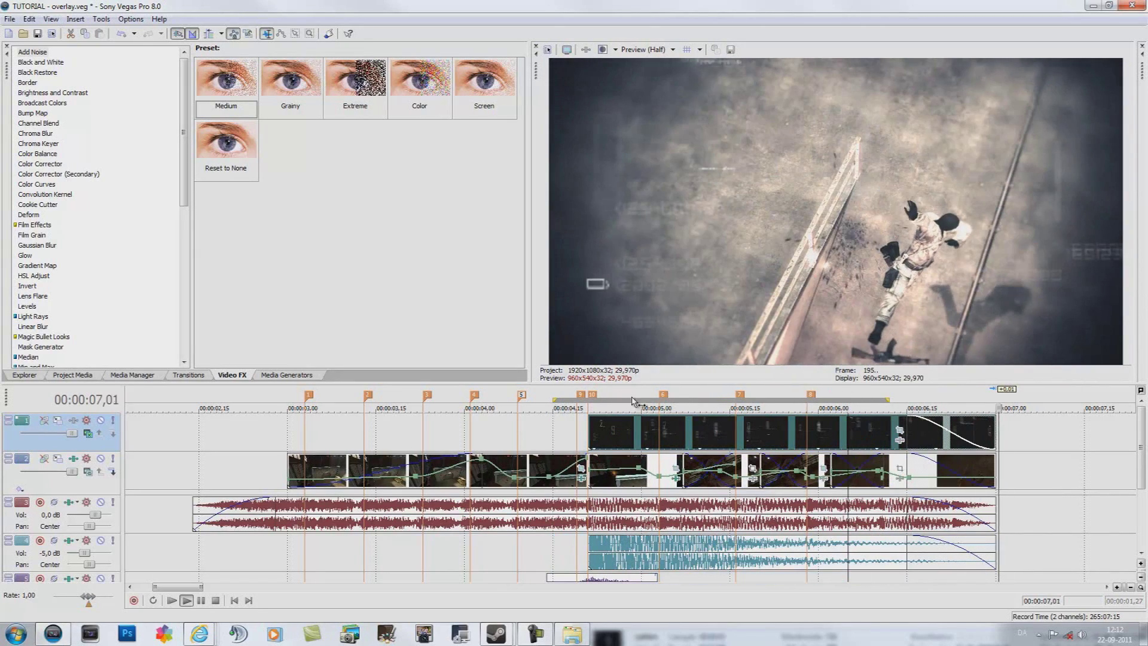
left_click(596, 395)
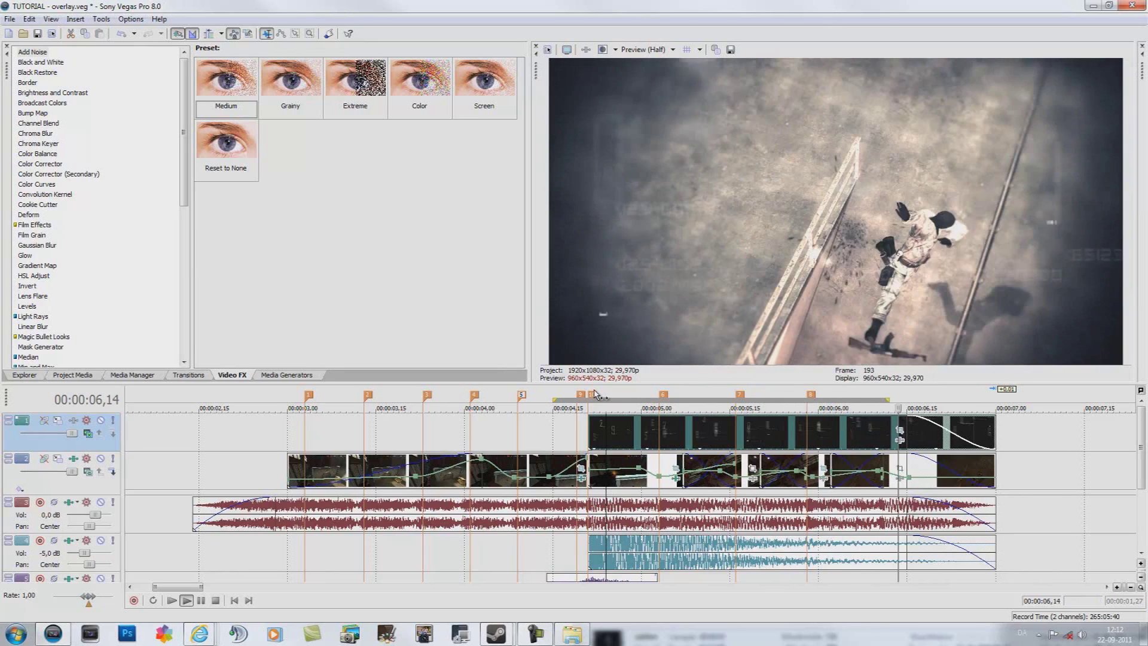
key("space")
left_click_drag(843, 395, 891, 399)
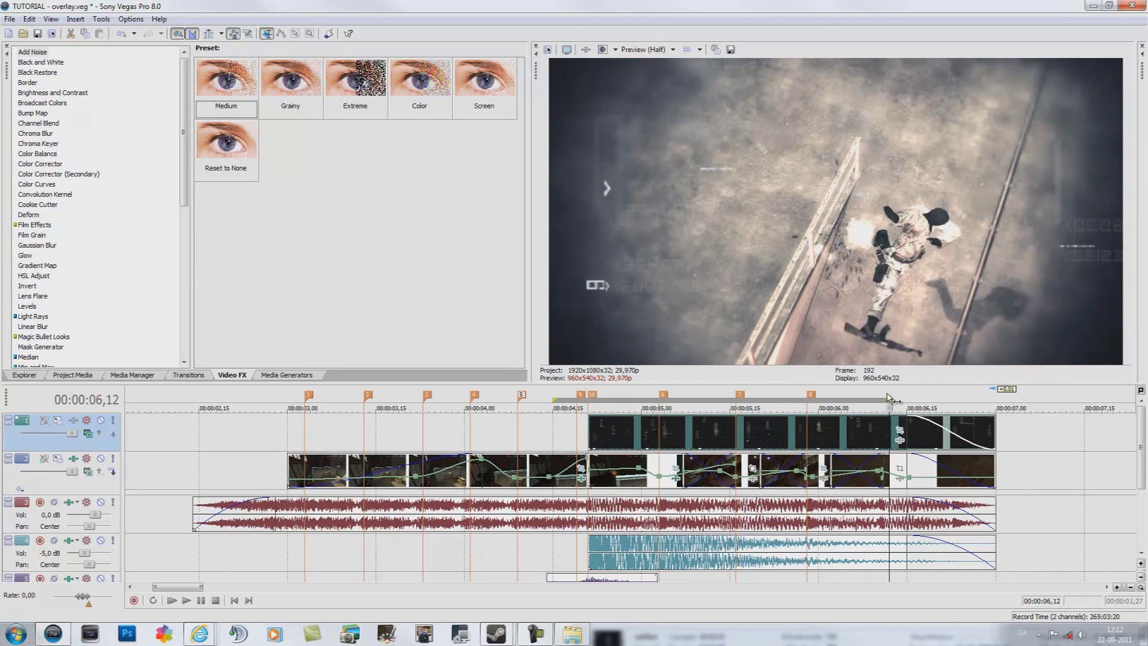
Bring the overlay clips folder into view and browse the outer project folder's subfolders.
left_click(619, 396)
left_click(573, 632)
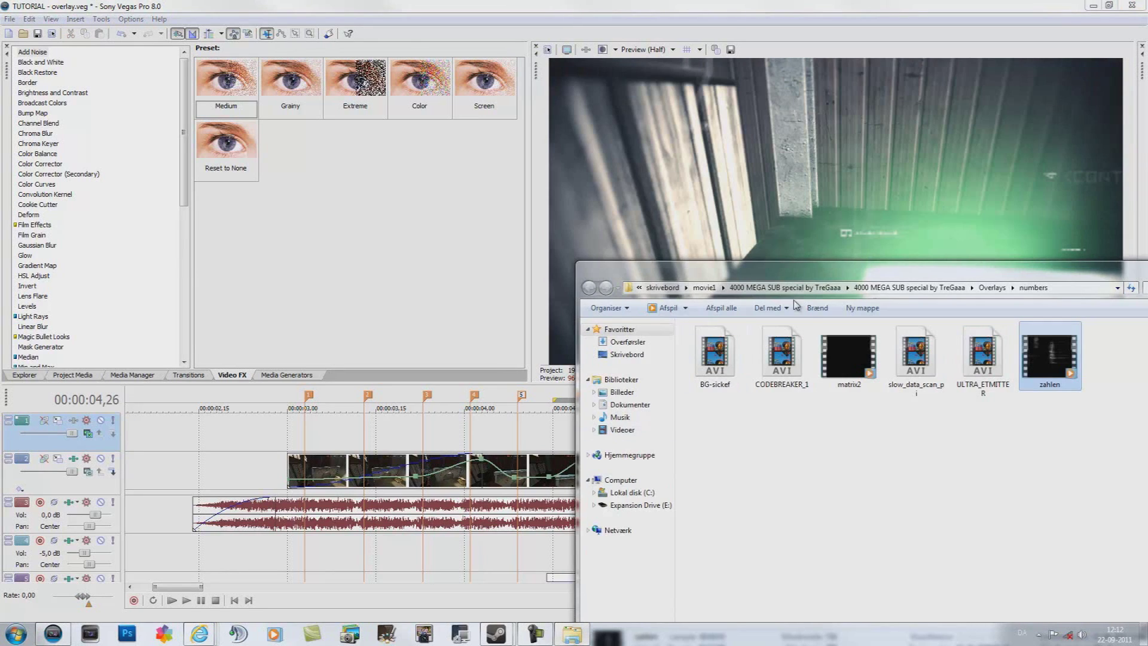
left_click(791, 339)
left_click(772, 287)
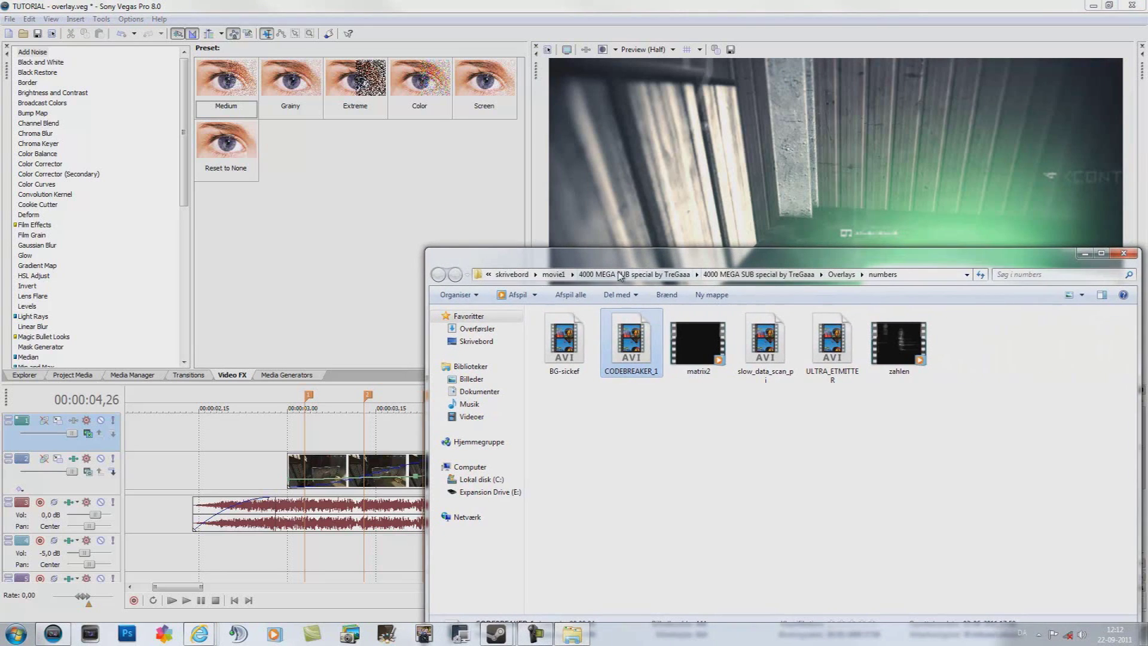
double_click(633, 330)
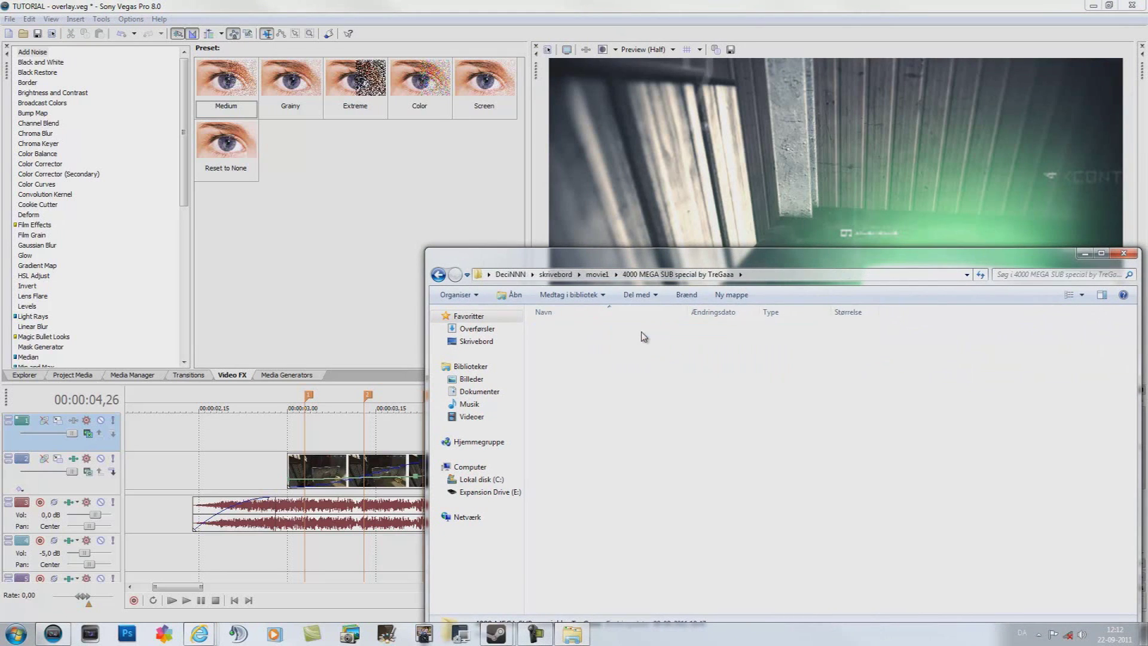
left_click(682, 274)
Navigate from movie1 into the nested 4000 MEGA SUB special by TreGaaa folder, then Overlays.
double_click(587, 332)
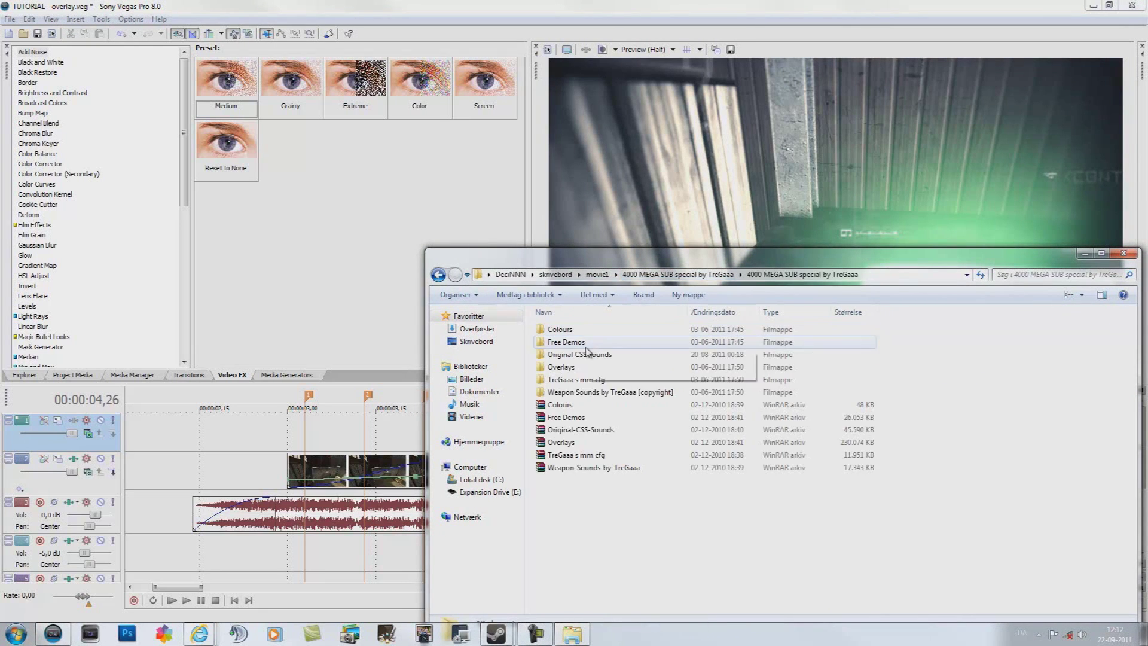
left_click(679, 275)
left_click(596, 275)
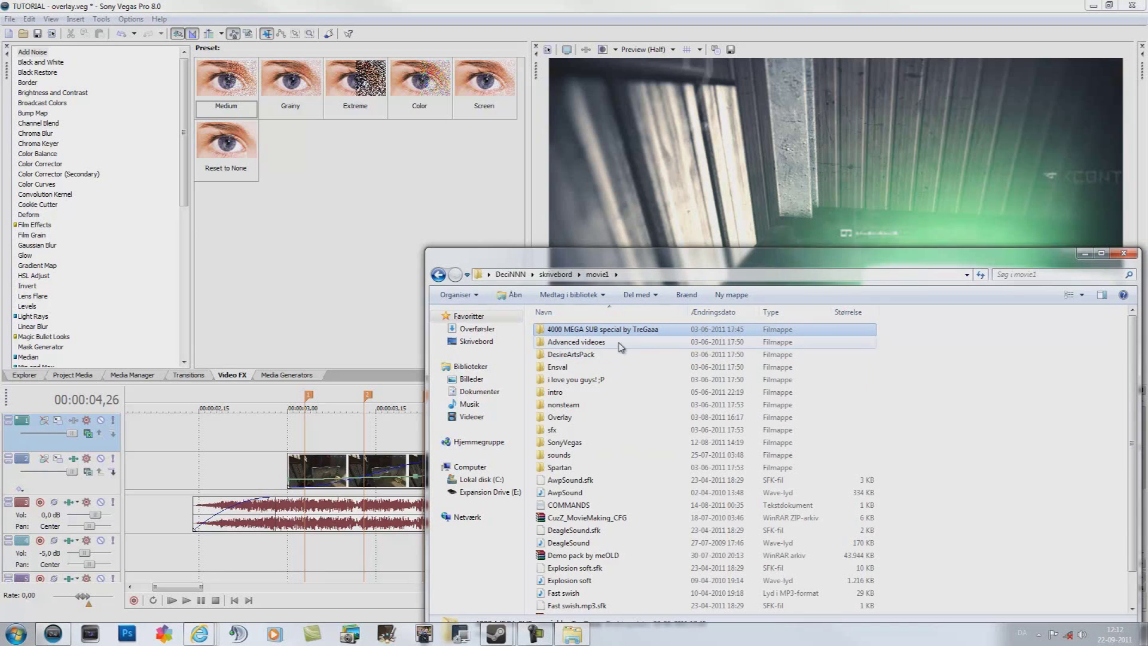
double_click(656, 334)
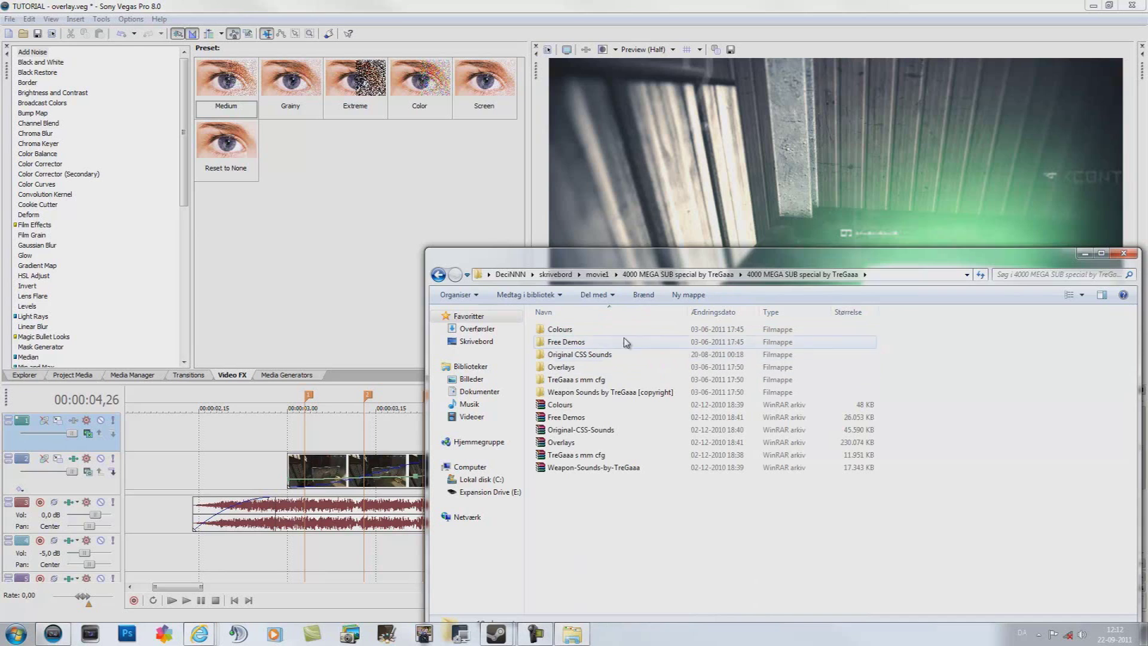
double_click(589, 368)
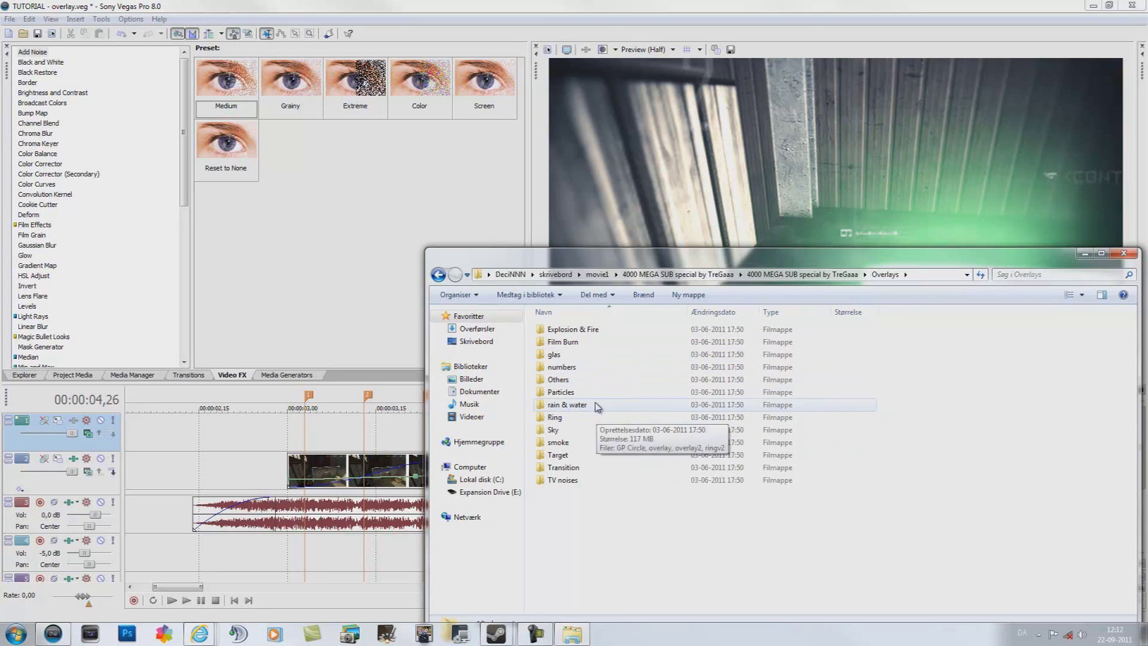
Peek into the Explosion & Fire, TV noises and rain & water overlay folders.
left_click(594, 368)
double_click(574, 329)
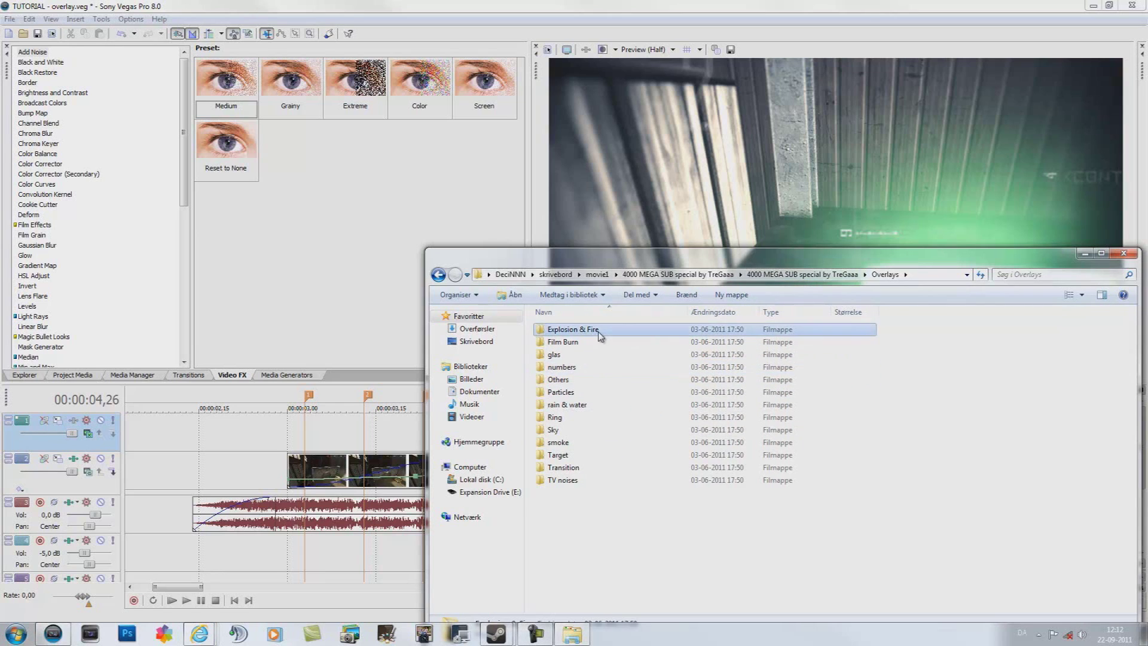
key("BackSpace")
double_click(574, 478)
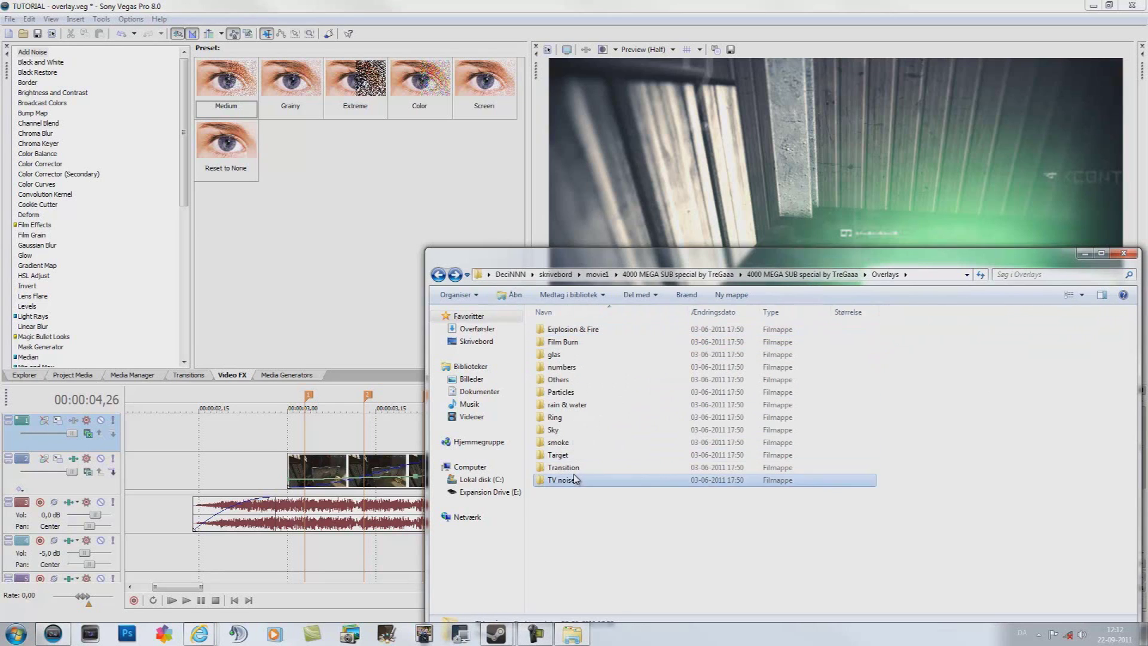
key("BackSpace")
double_click(618, 403)
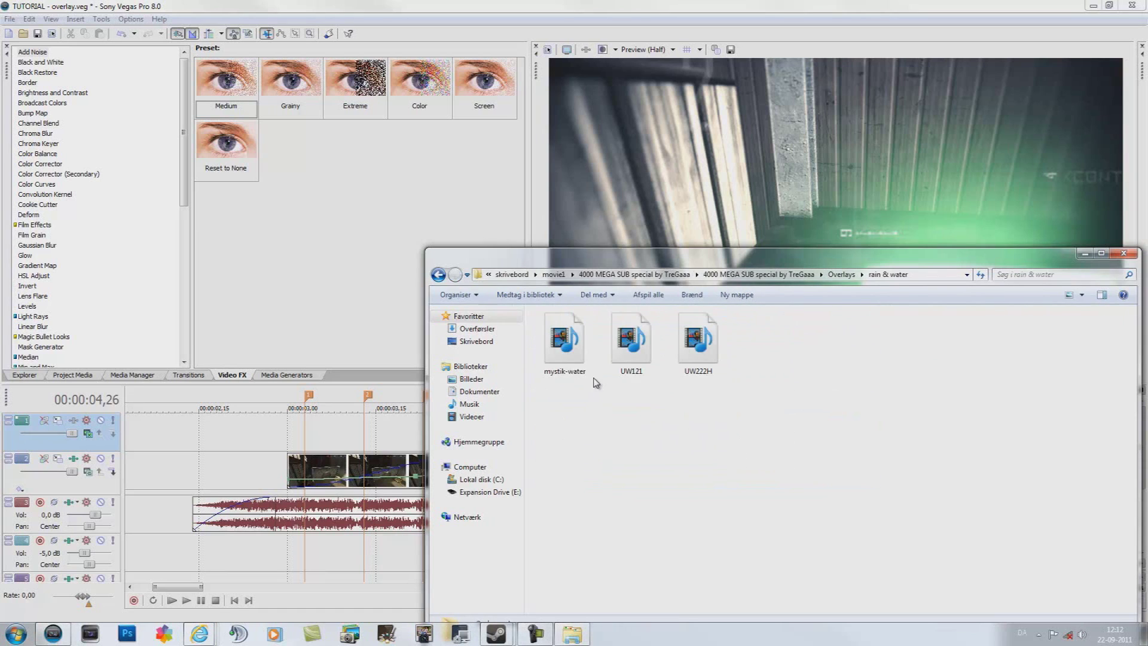
key("BackSpace")
Show the numbers overlay folder with all six AVI clips selected.
double_click(583, 369)
key("BackSpace")
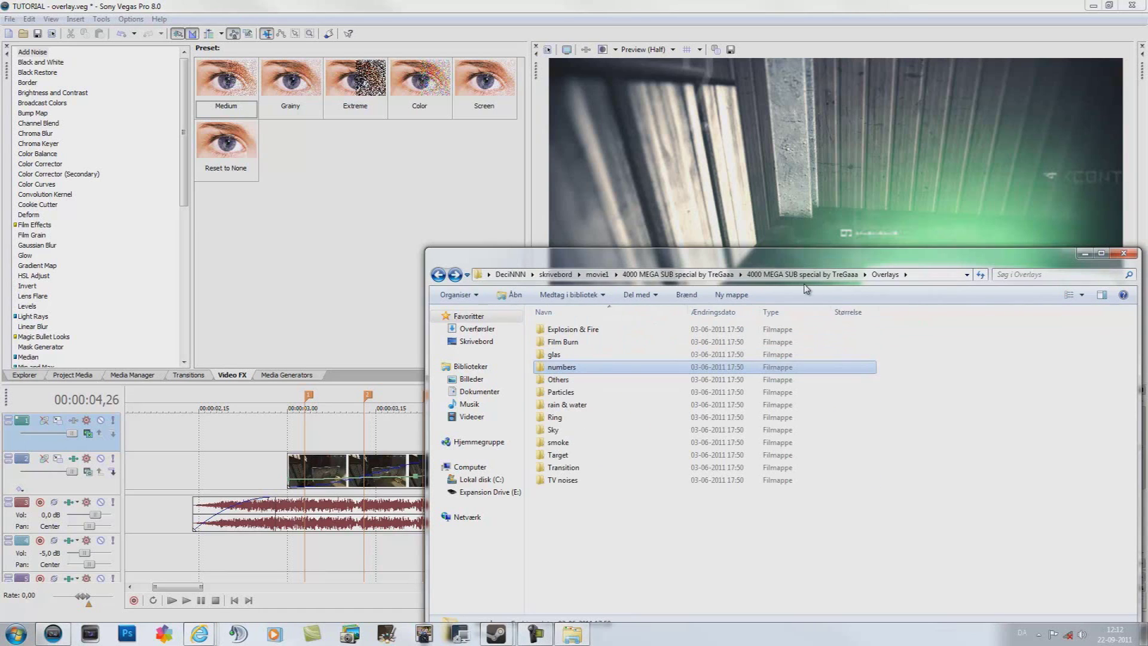
double_click(578, 370)
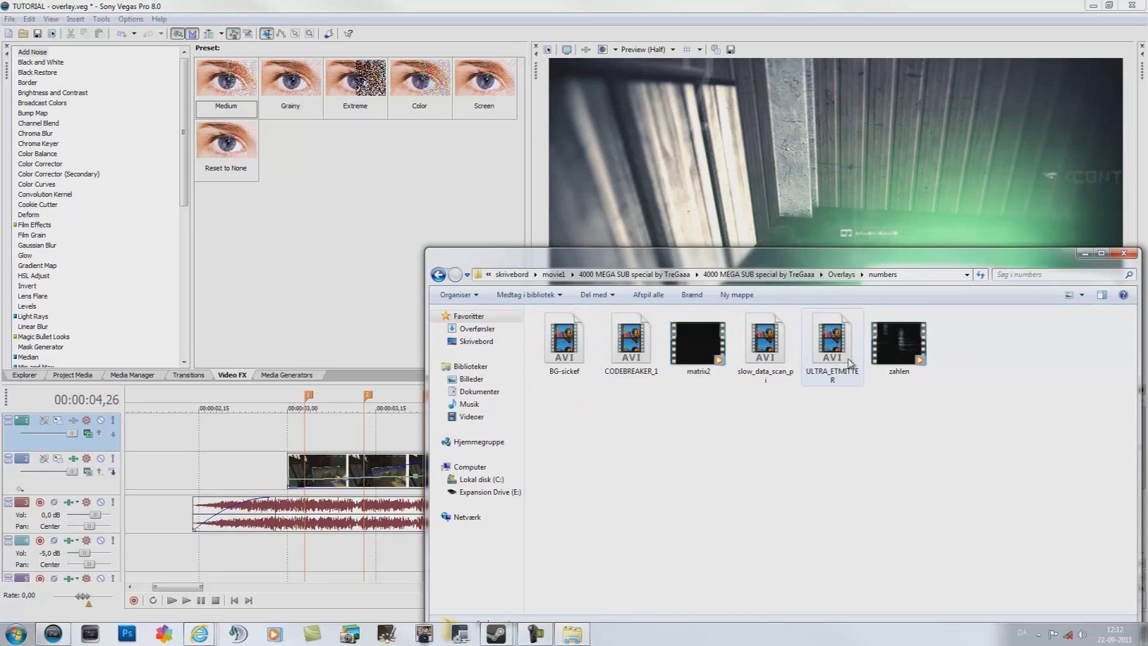
left_click_drag(948, 391, 525, 310)
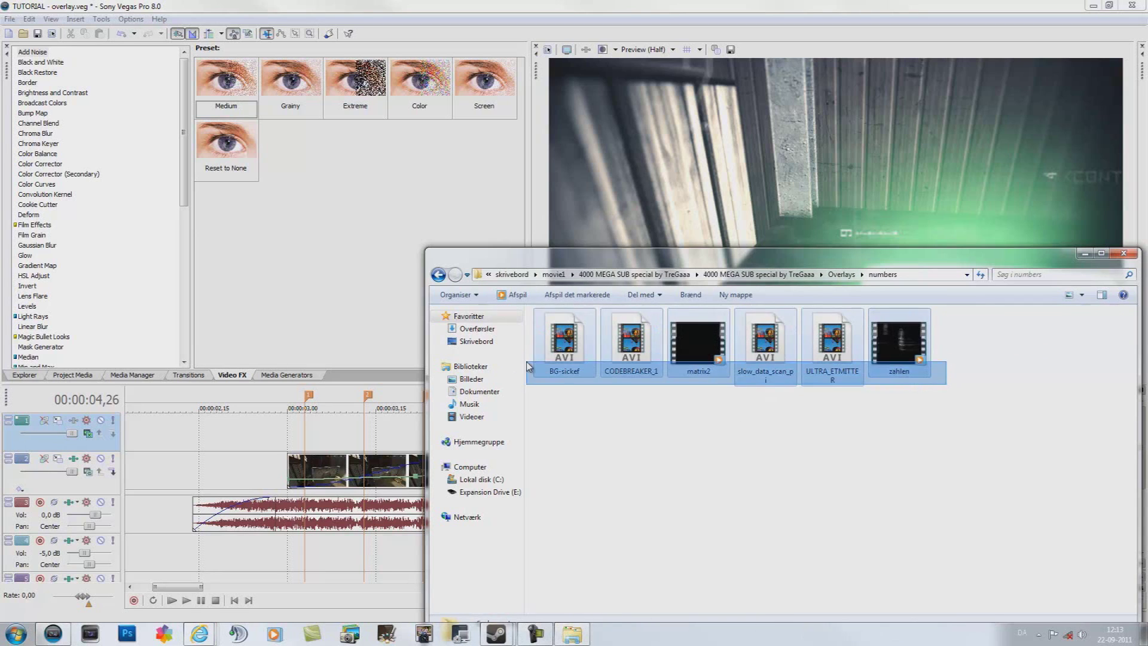
left_click(844, 276)
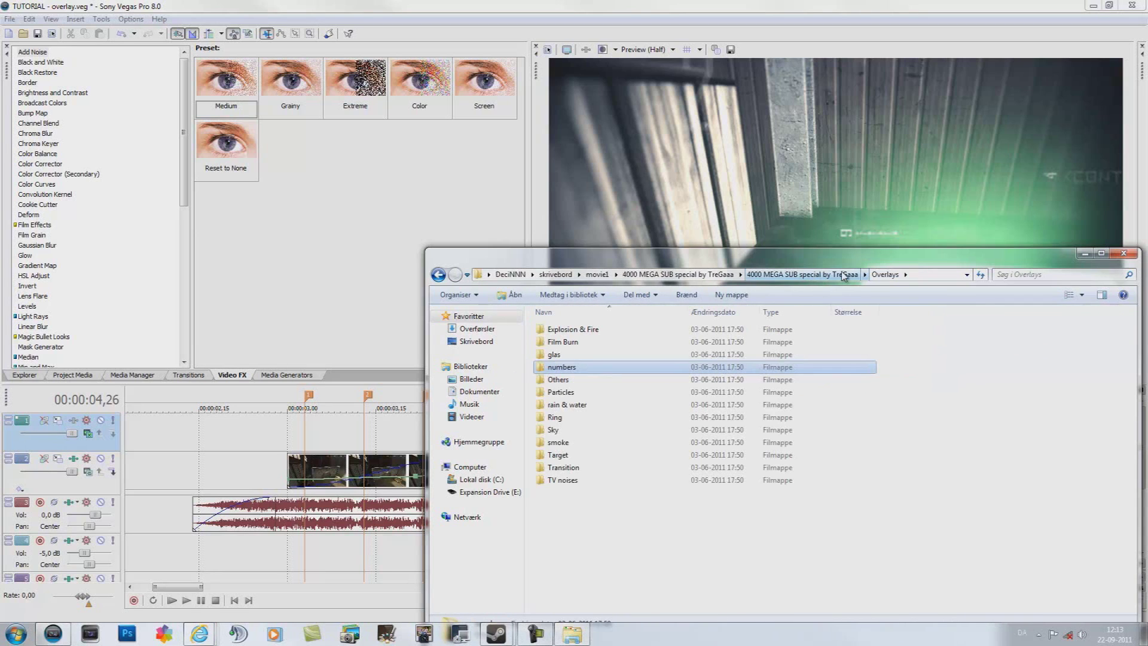
double_click(621, 374)
key("BackSpace")
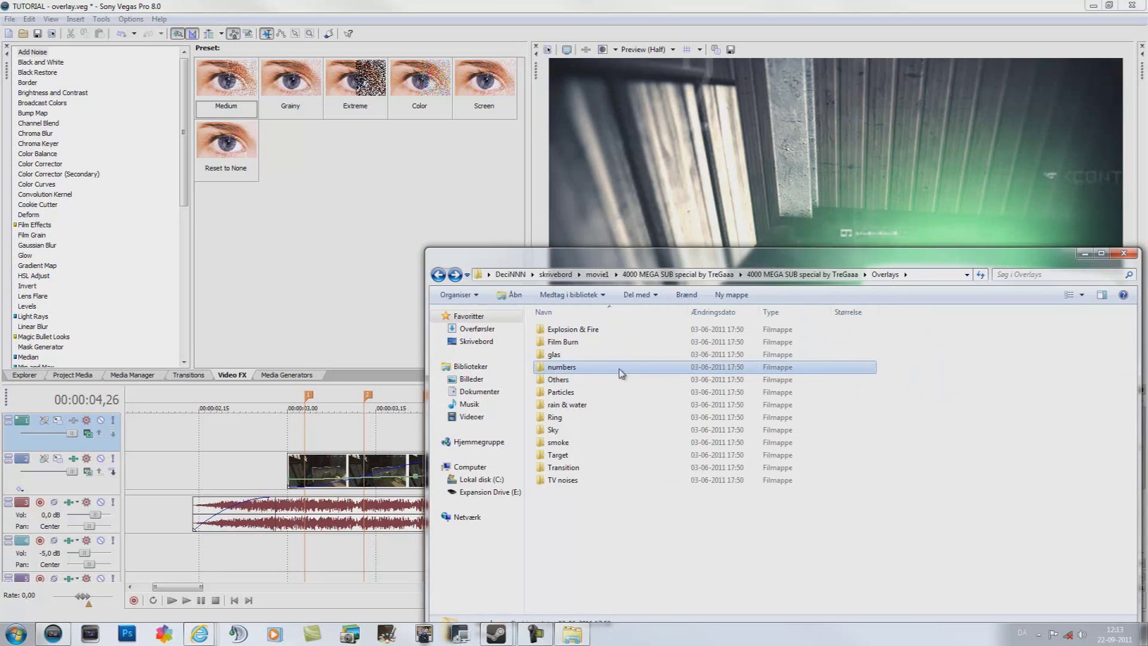
left_click_drag(621, 374, 675, 373)
Minimize Explorer, select the fade-out time range, and return to YouTube's messages page.
left_click(1085, 254)
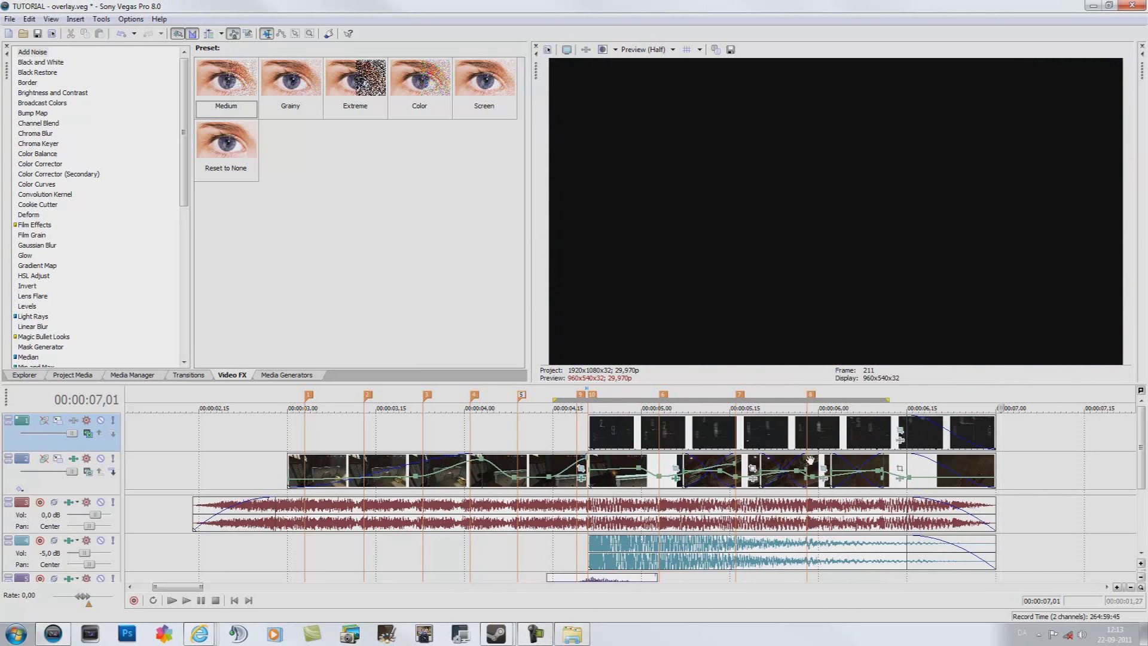
left_click_drag(1036, 442, 789, 444)
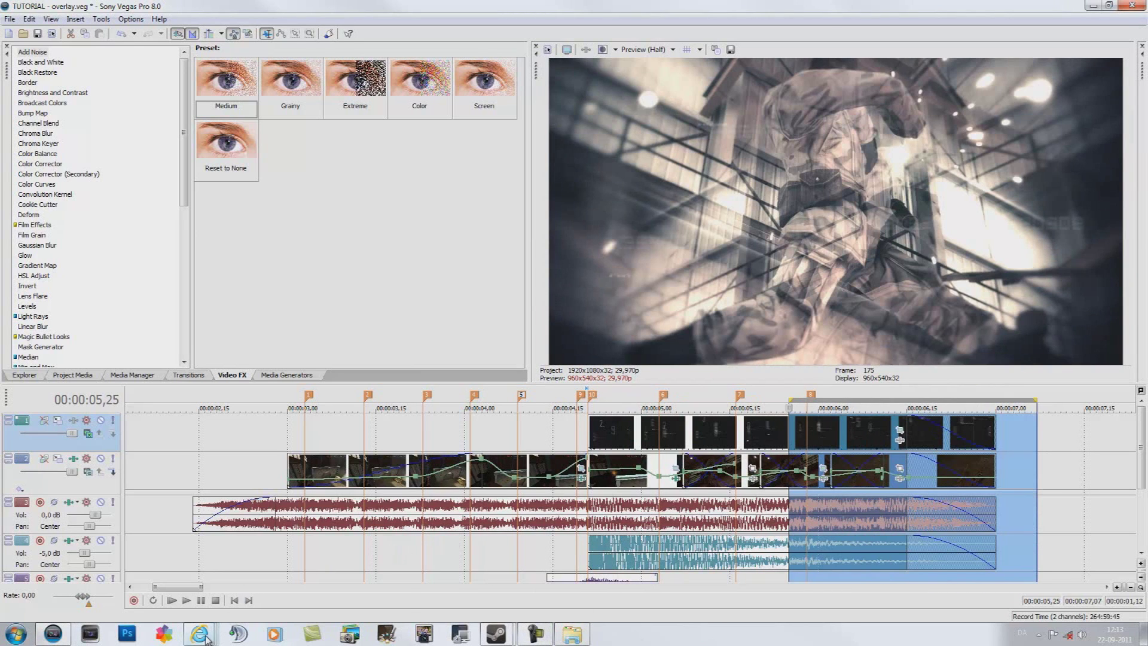
left_click(208, 566)
left_click(328, 565)
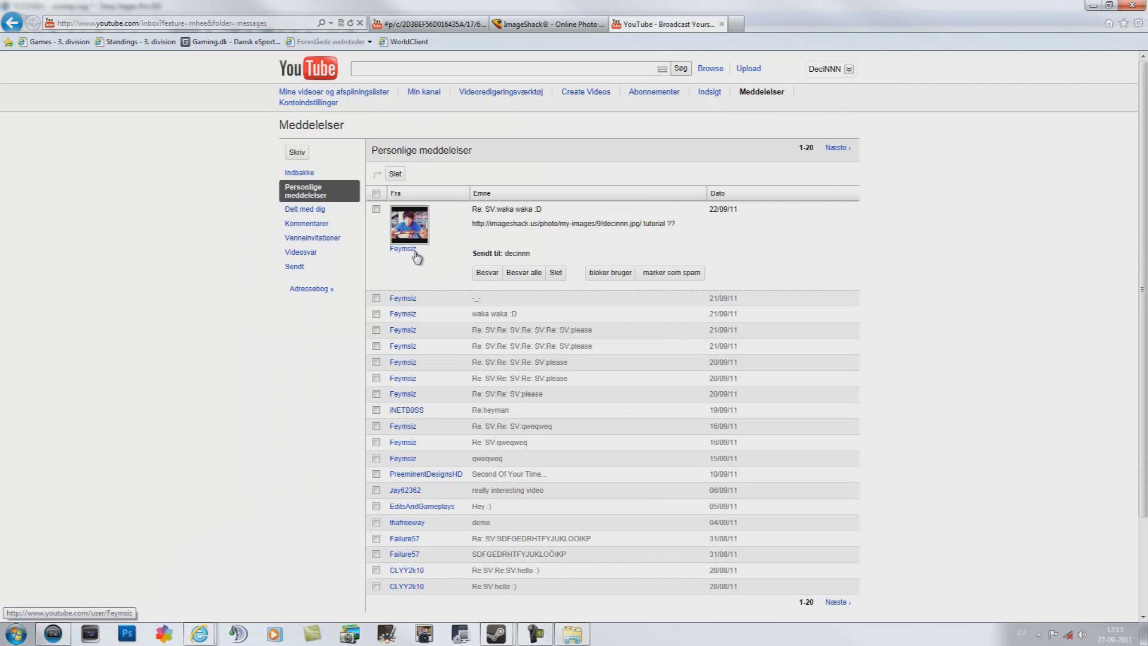
left_click(498, 621)
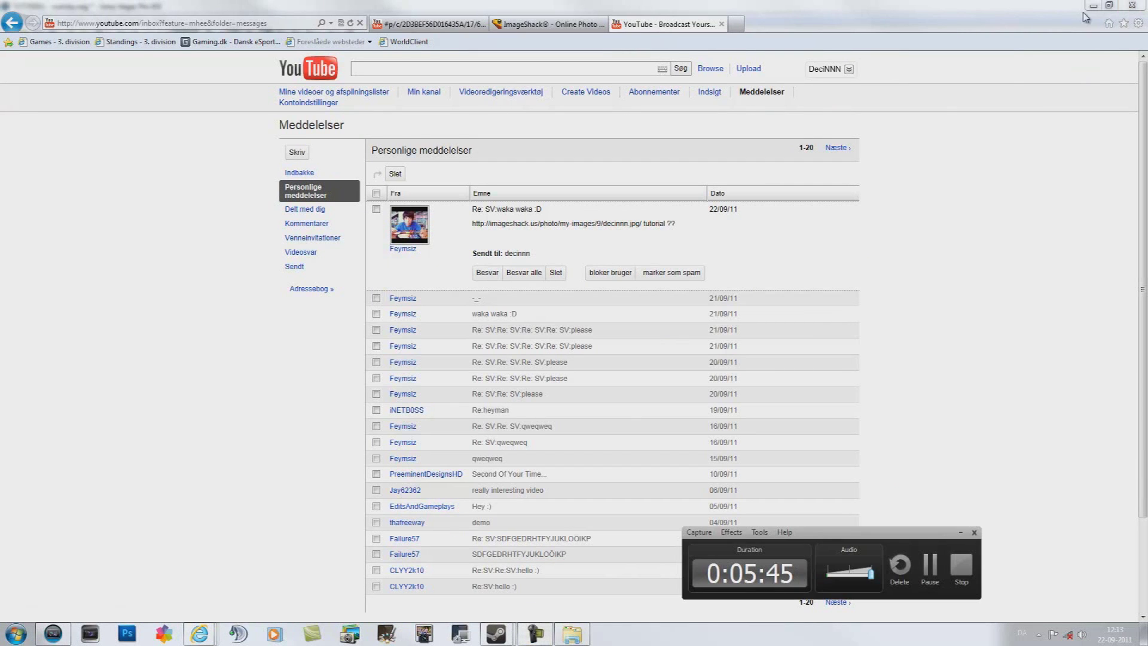